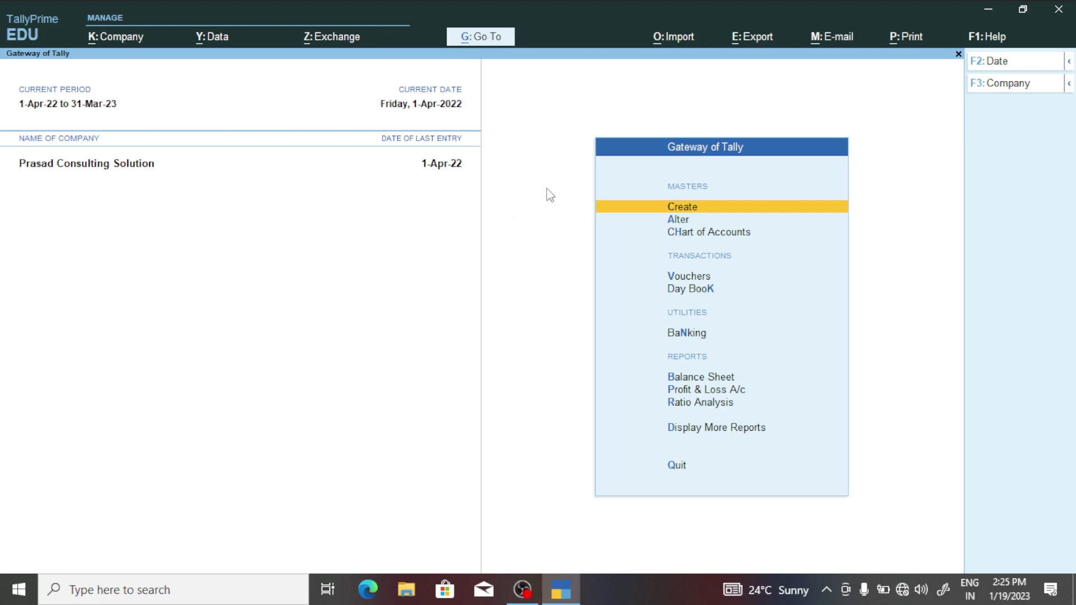
{"action": "key", "text": "ctrl"}
{"action": "key", "text": "ctrl+2"}
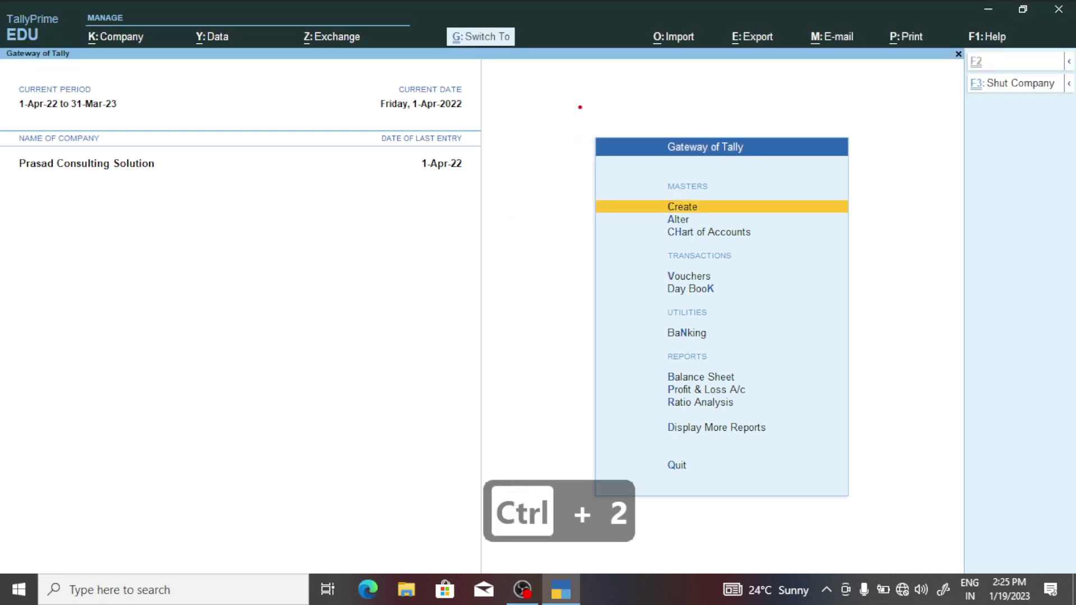
{"action": "mouse_move", "coordinate": [580, 107]}
{"action": "left_mouse_down"}
{"action": "mouse_move", "coordinate": [558, 264]}
{"action": "mouse_move", "coordinate": [572, 465]}
{"action": "mouse_move", "coordinate": [649, 496]}
{"action": "mouse_move", "coordinate": [908, 343]}
{"action": "mouse_move", "coordinate": [835, 124]}
{"action": "mouse_move", "coordinate": [577, 119]}
{"action": "left_mouse_up"}
{"action": "key", "text": "Escape"}
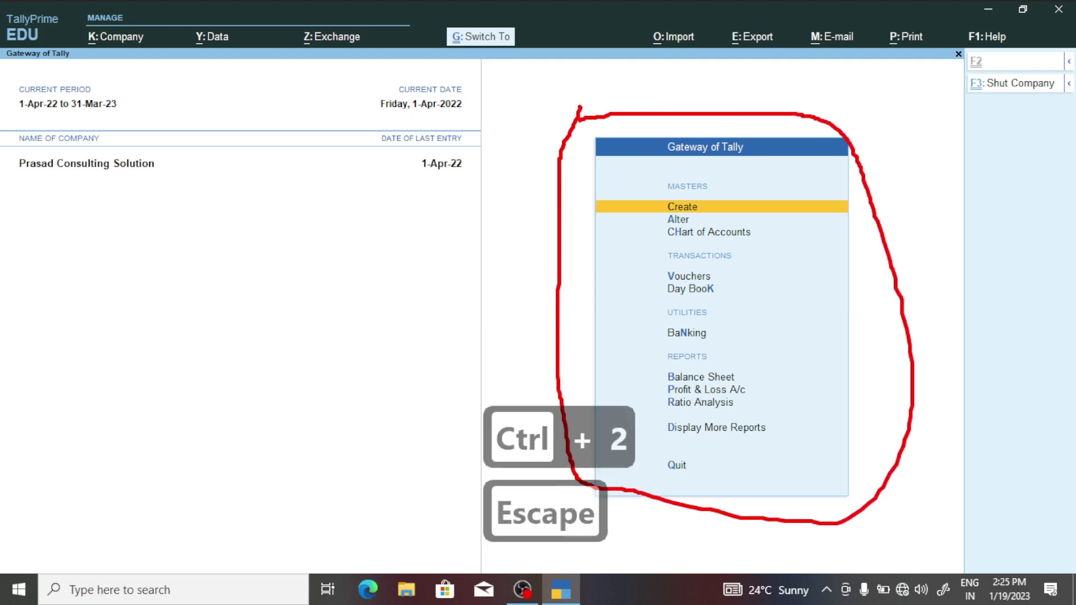
Step: View the Day Book directly from the Gateway of Tally and return to the Gateway
{"action": "key", "text": "ctrl+1"}
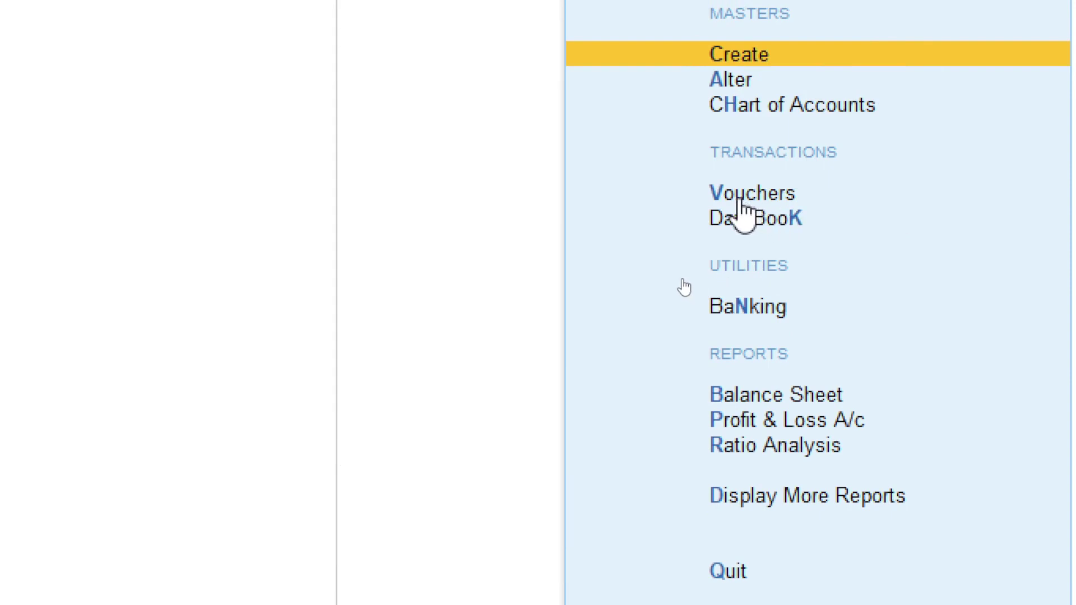
{"action": "left_click", "coordinate": [781, 219]}
{"action": "key", "text": "ctrl+1"}
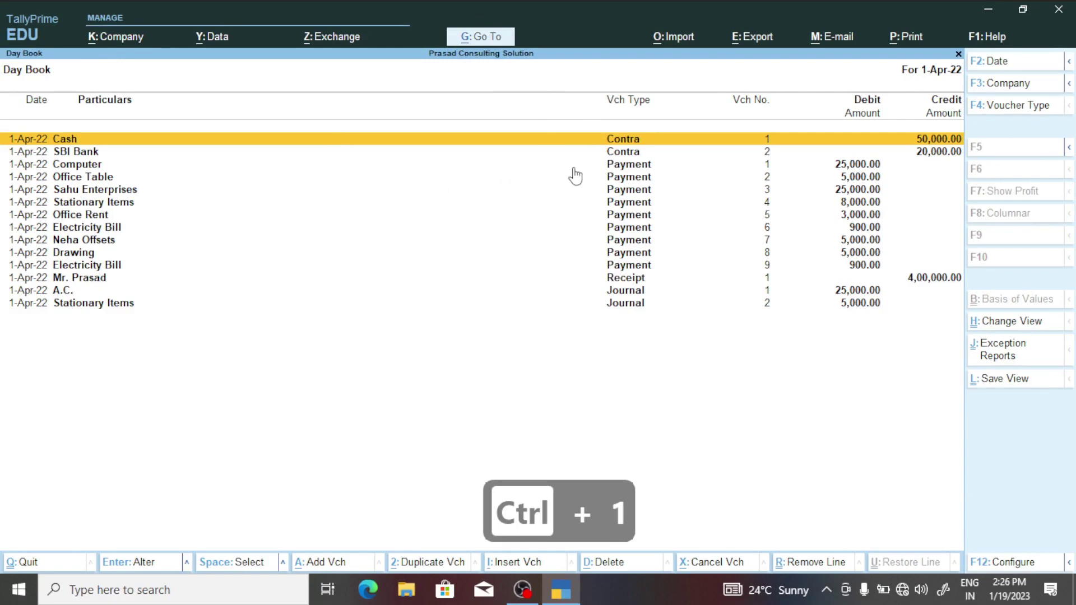
{"action": "key", "text": "Escape"}
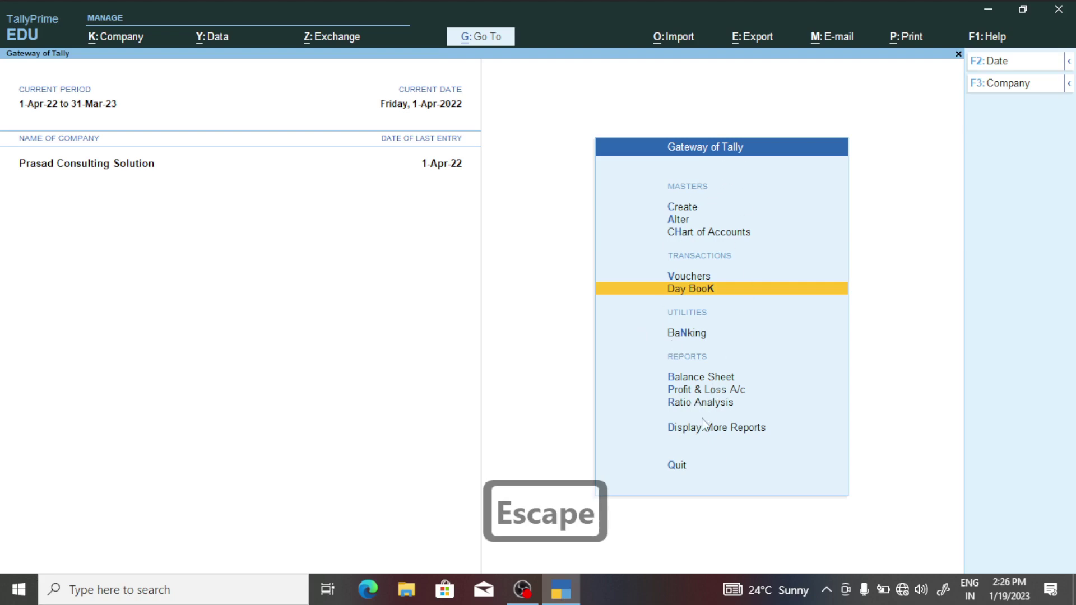
Step: Open the Day Book through Display More Reports and set its voucher type filter to All Items
{"action": "key", "text": "ctrl+1"}
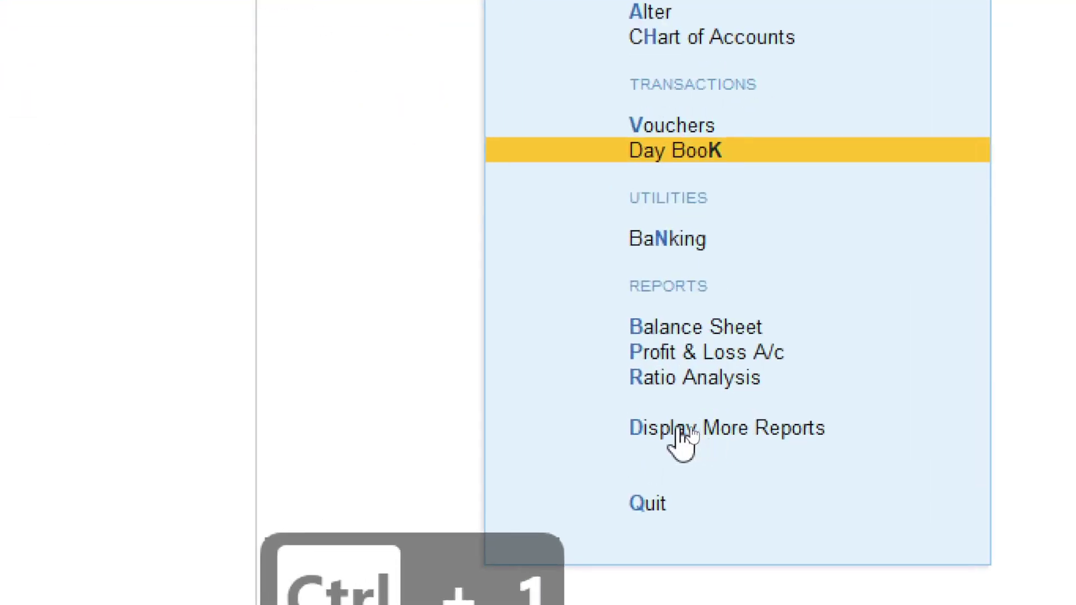
{"action": "left_click", "coordinate": [774, 440]}
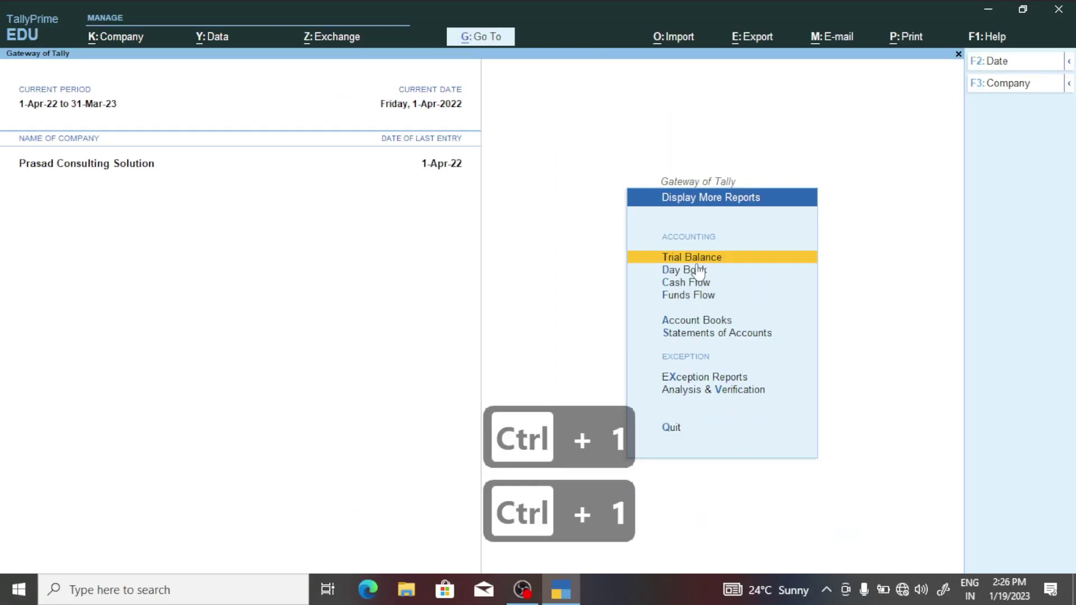
{"action": "key", "text": "ctrl"}
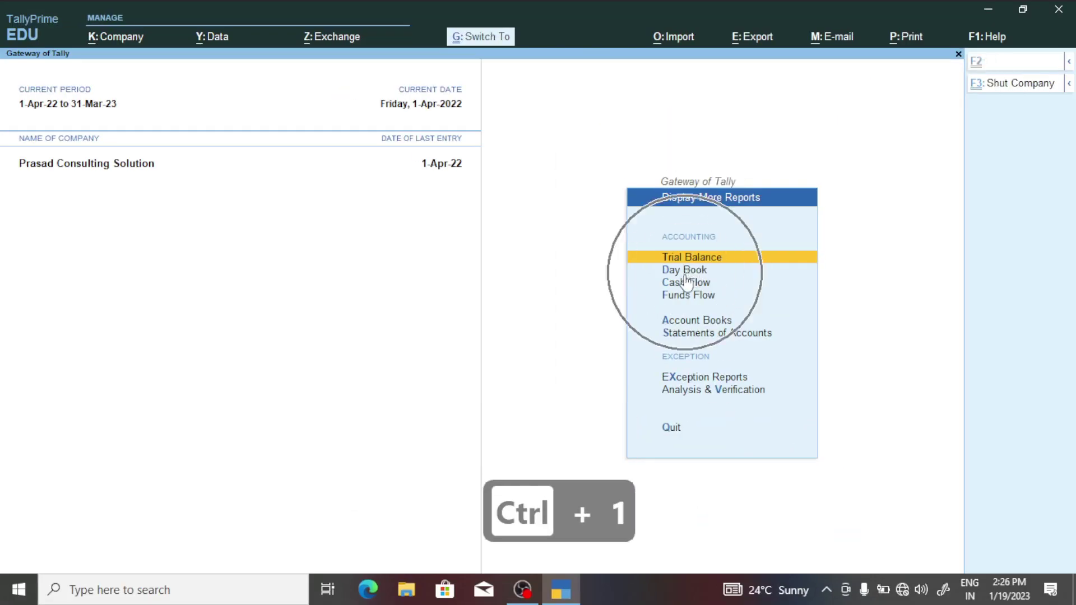
{"action": "key", "text": "Down"}
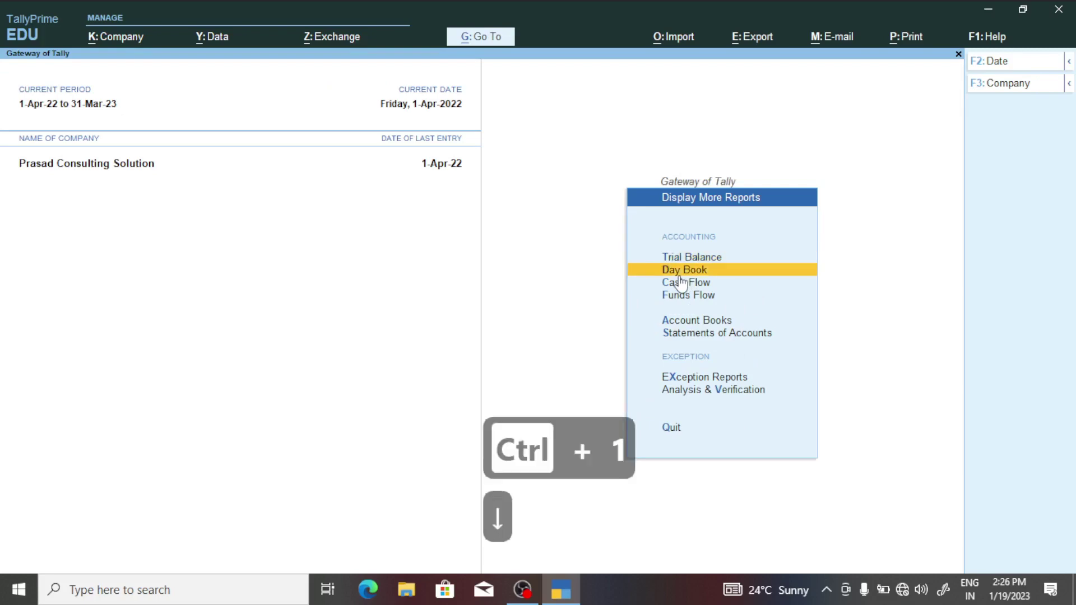
{"action": "key", "text": "ctrl"}
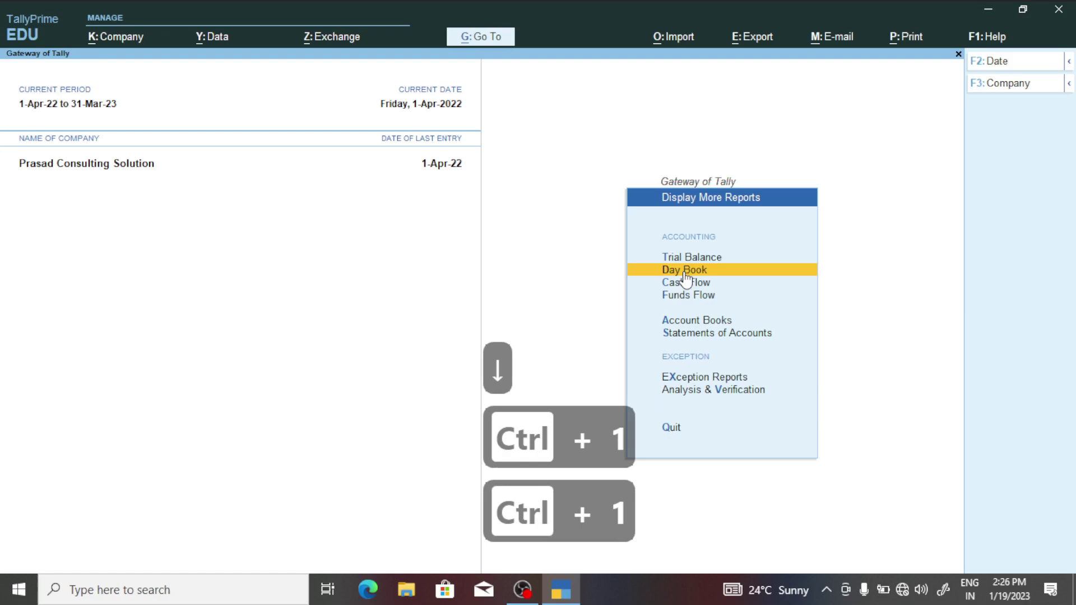
{"action": "key", "text": "Return"}
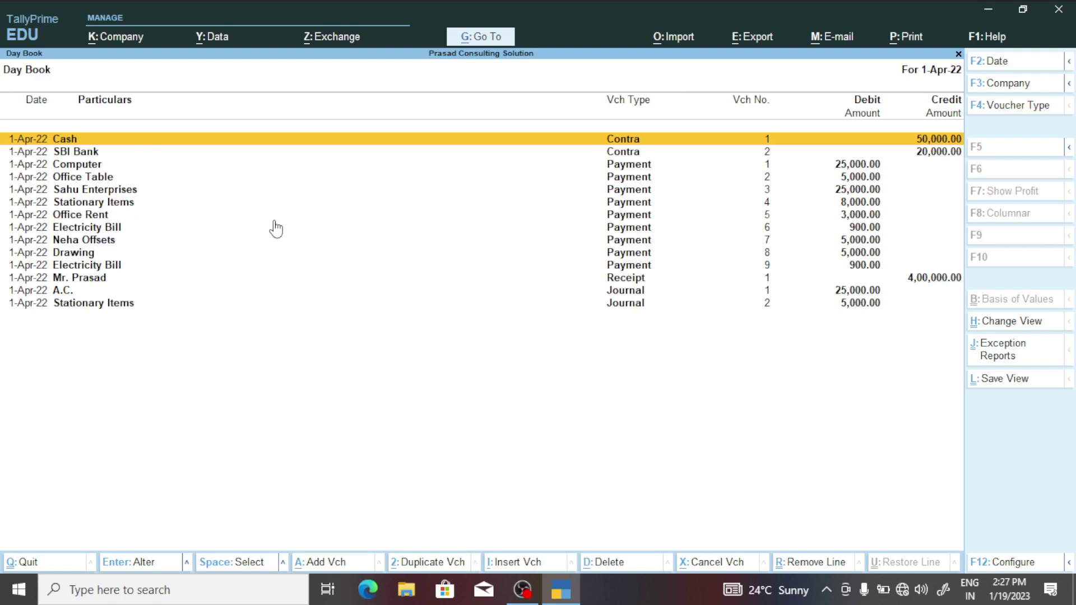
{"action": "key", "text": "F4"}
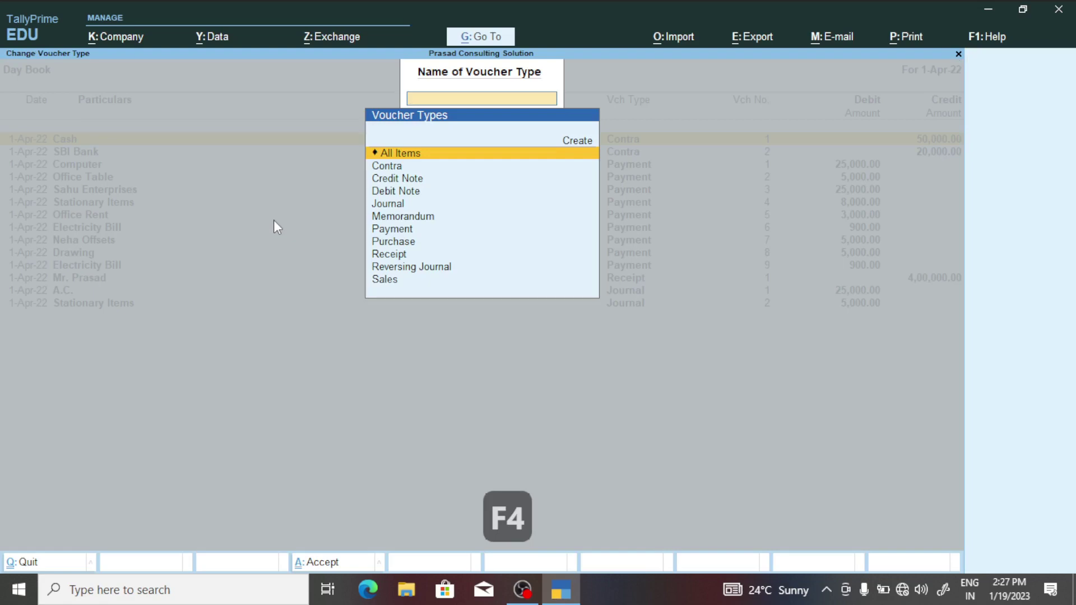
{"action": "left_click", "coordinate": [456, 157]}
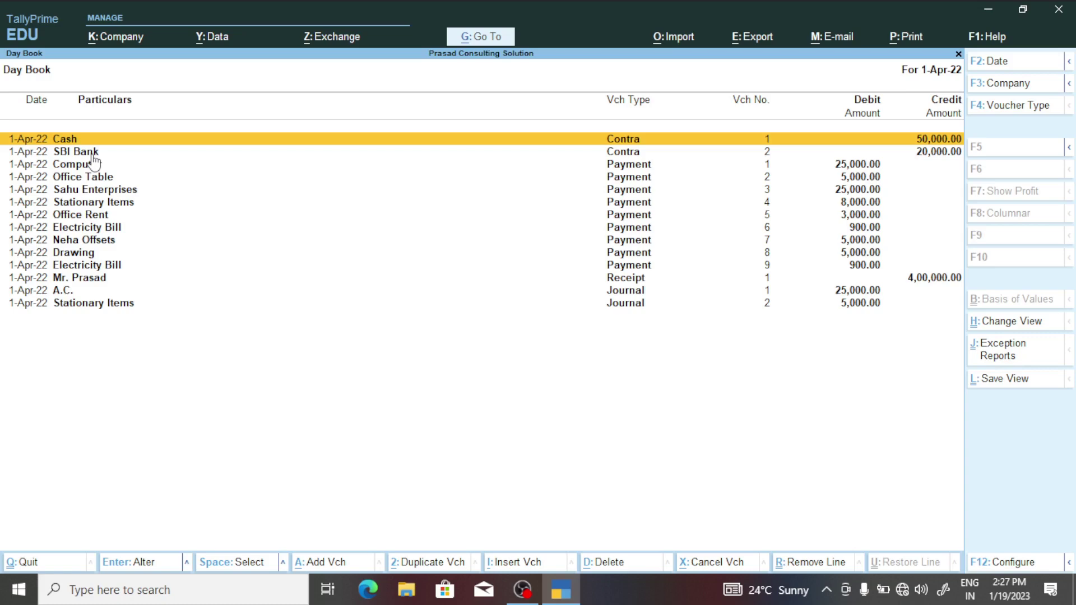
{"action": "key", "text": "F2"}
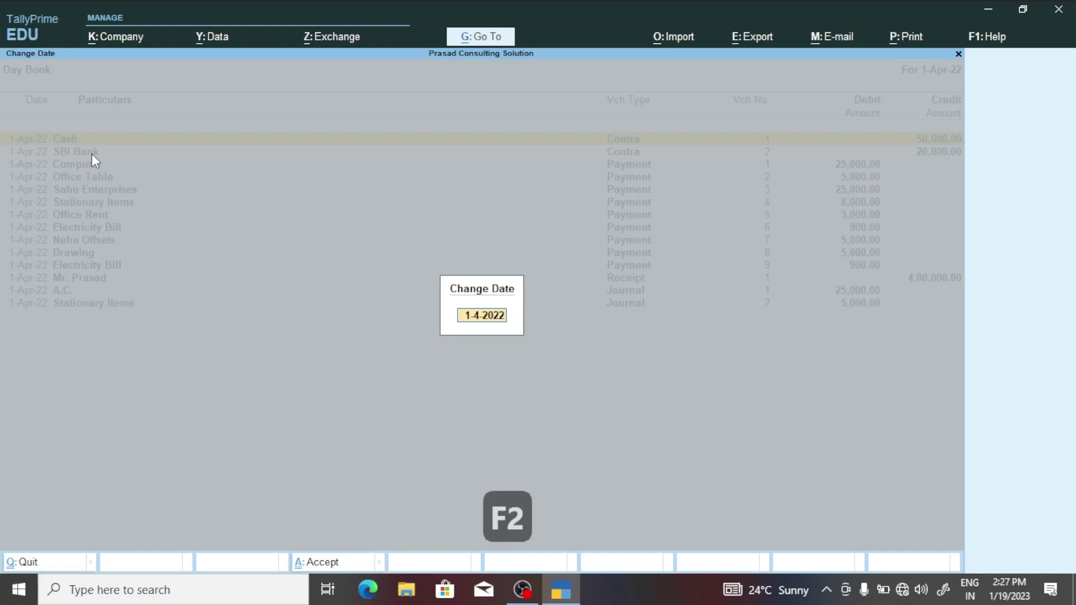
{"action": "key", "text": "Escape"}
{"action": "key", "text": "Escape"}
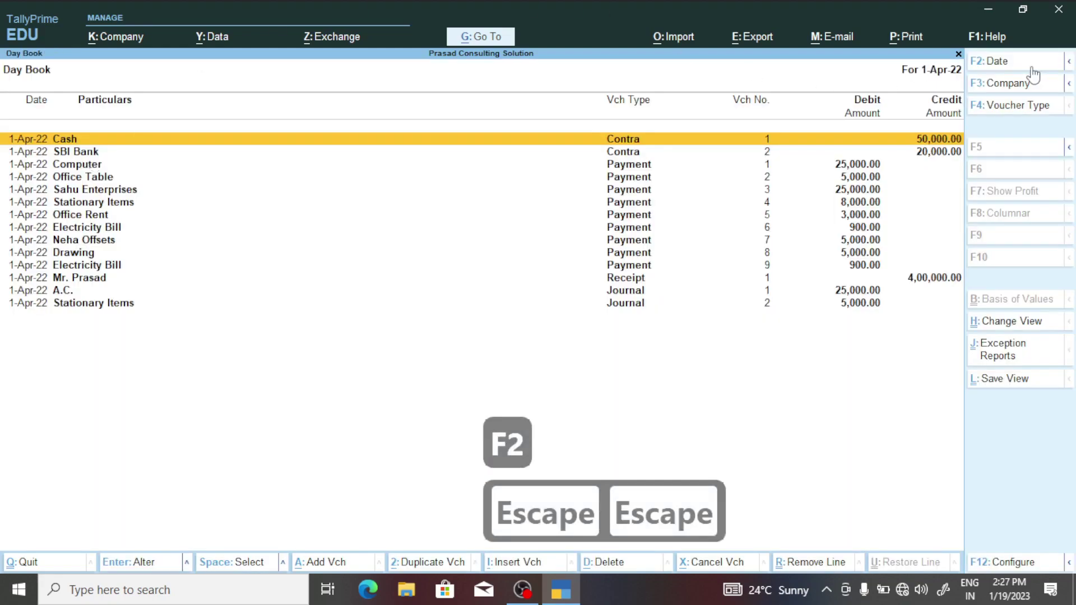
Step: Change the Day Book's report date to 2/4/22
{"action": "key", "text": "ctrl"}
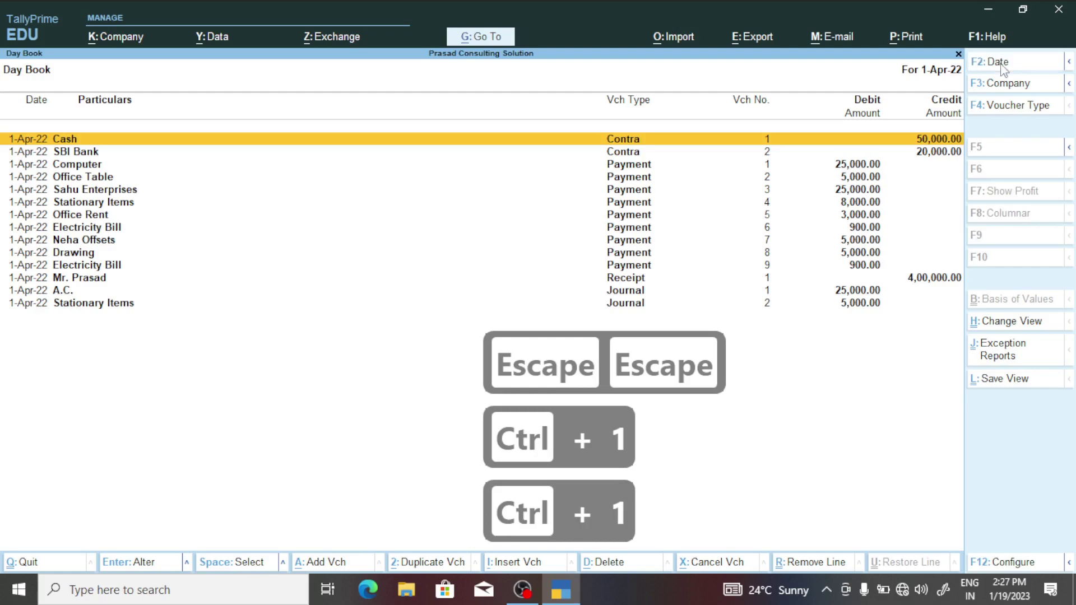
{"action": "left_click", "coordinate": [994, 80]}
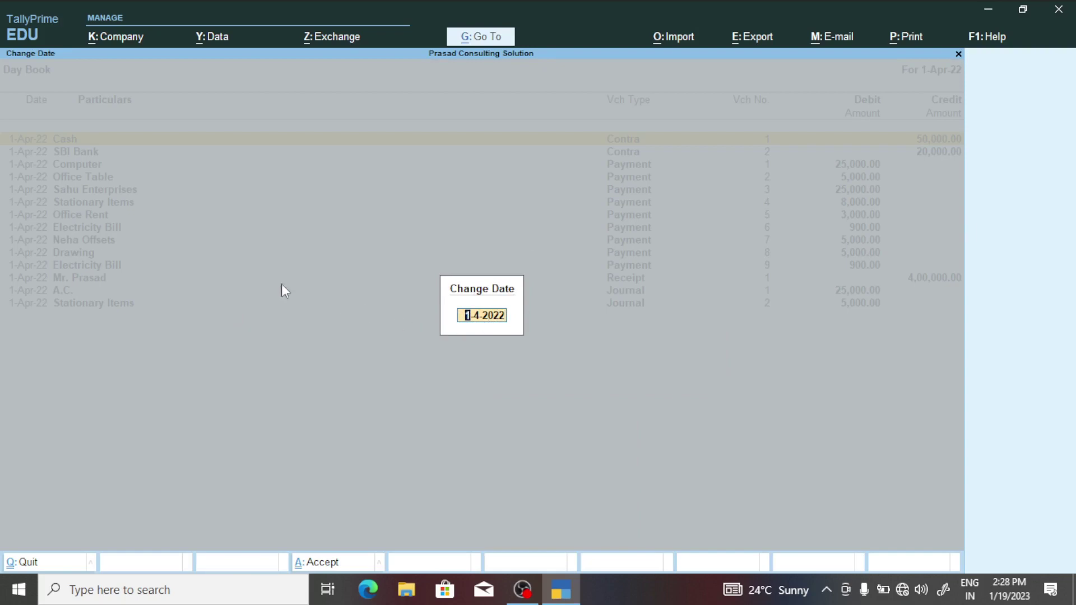
{"action": "left_click", "coordinate": [40, 44]}
{"action": "left_click", "coordinate": [42, 50]}
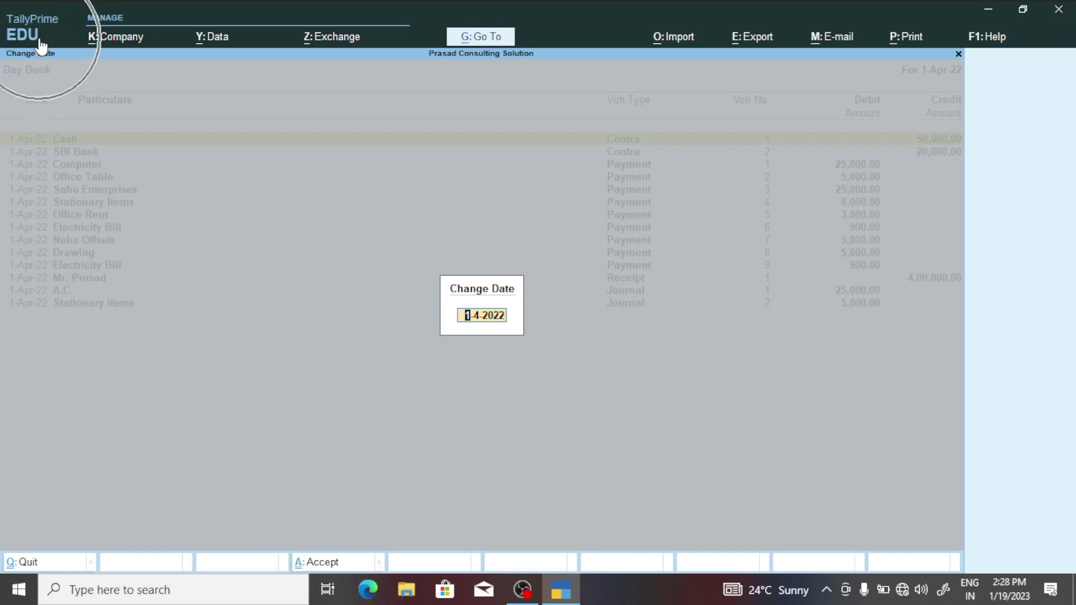
{"action": "left_click", "coordinate": [530, 297]}
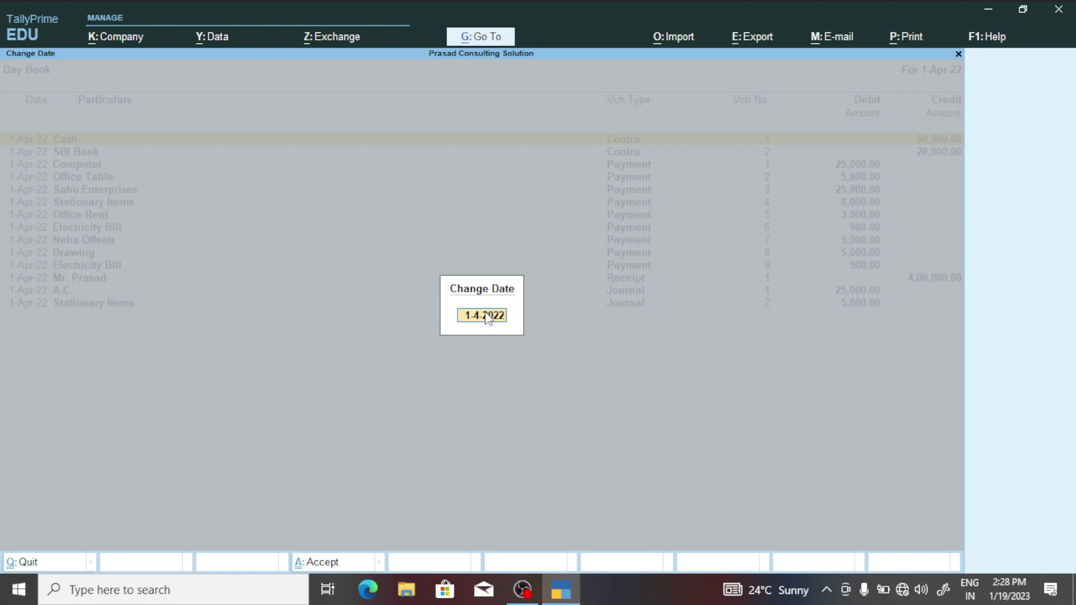
{"action": "type", "text": "2"}
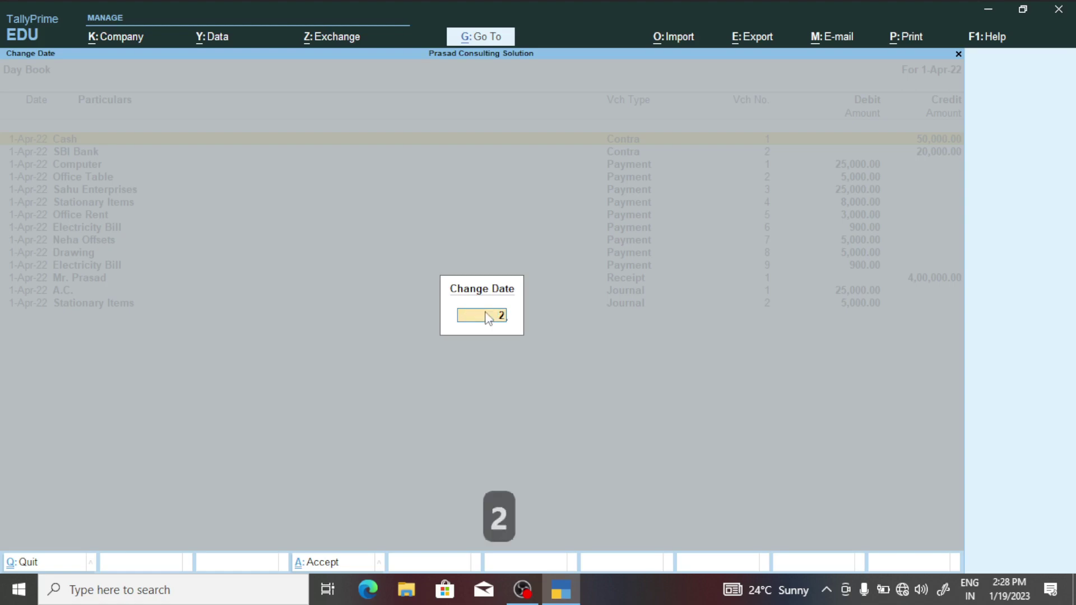
{"action": "type", "text": "/4/22"}
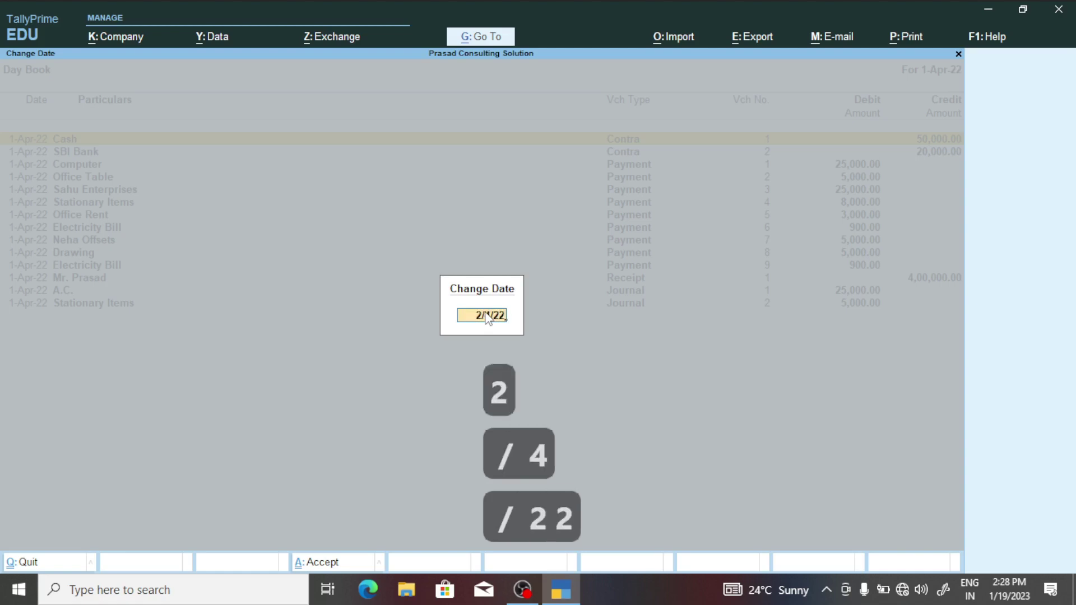
{"action": "key", "text": "Return"}
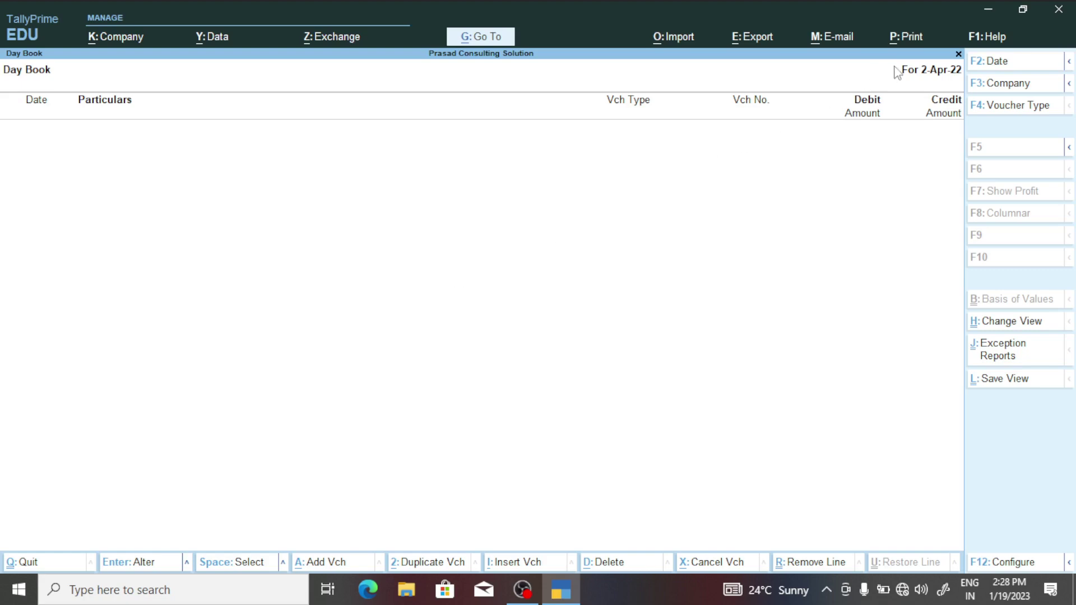
Step: Set the Day Book's report date to 1/4/22
{"action": "left_click", "coordinate": [1000, 62]}
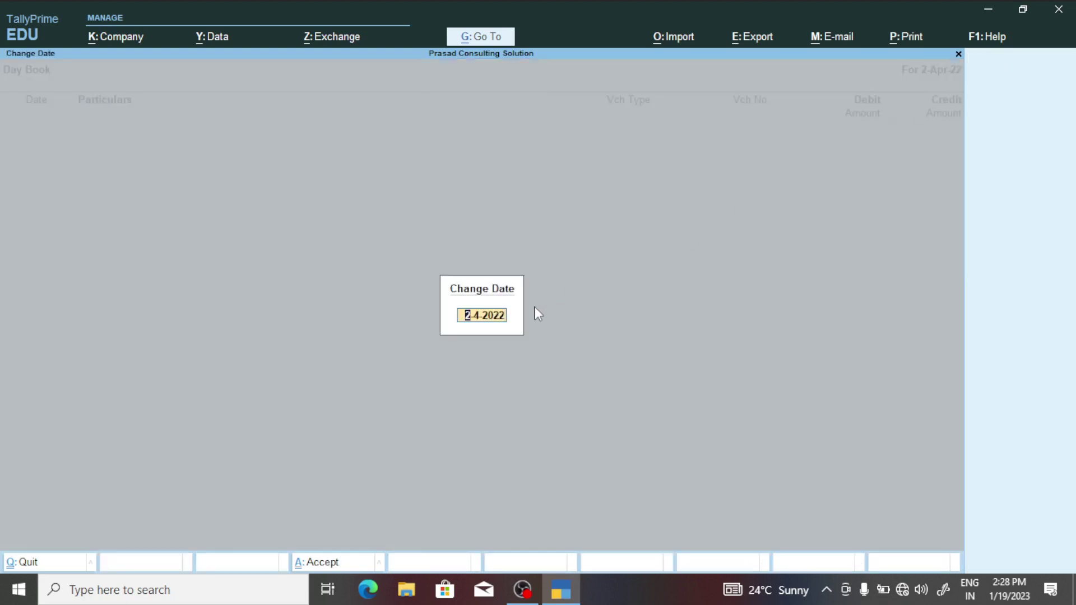
{"action": "type", "text": "1"}
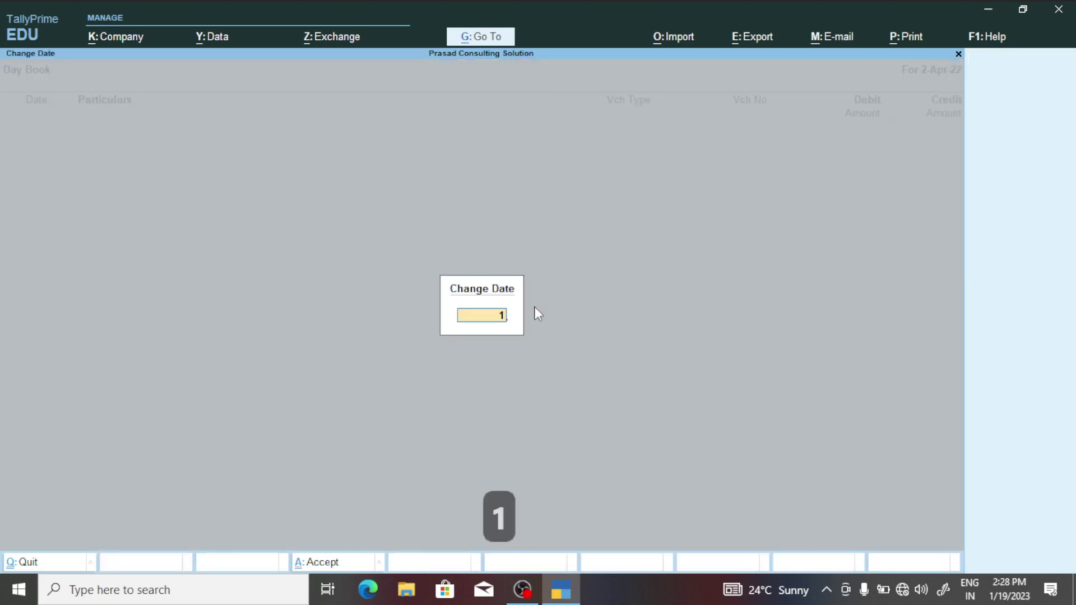
{"action": "type", "text": "/2"}
{"action": "key", "text": "BackSpace"}
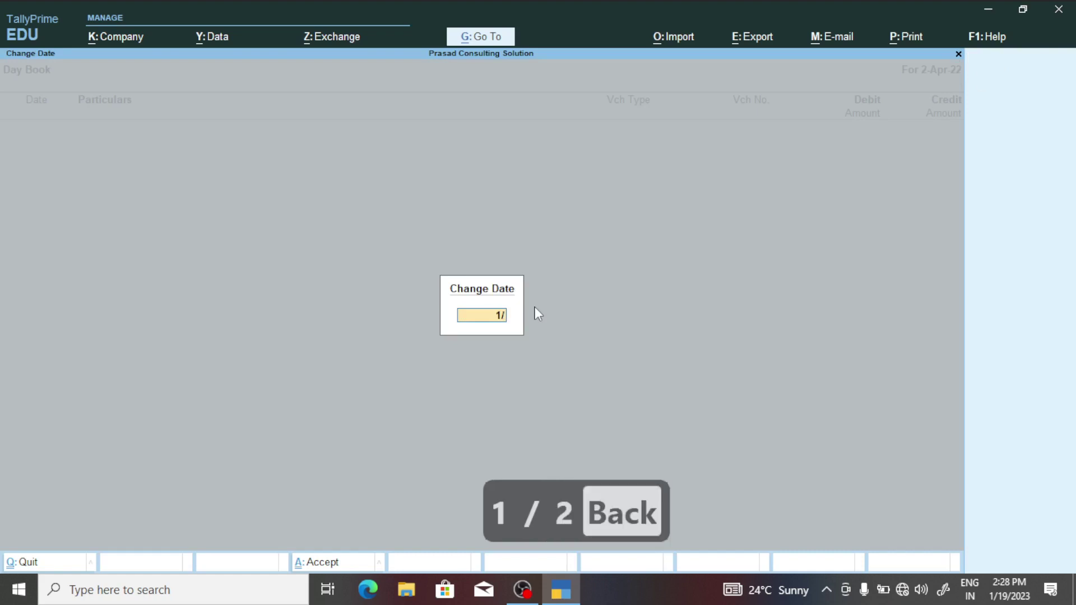
{"action": "type", "text": "4/"}
{"action": "type", "text": "22"}
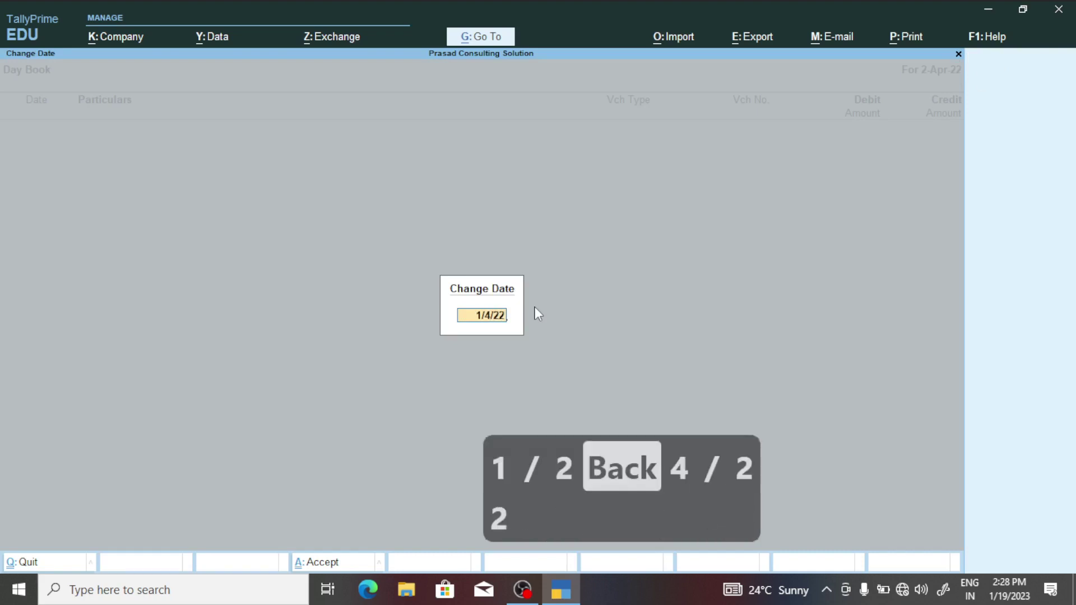
{"action": "key", "text": "Return"}
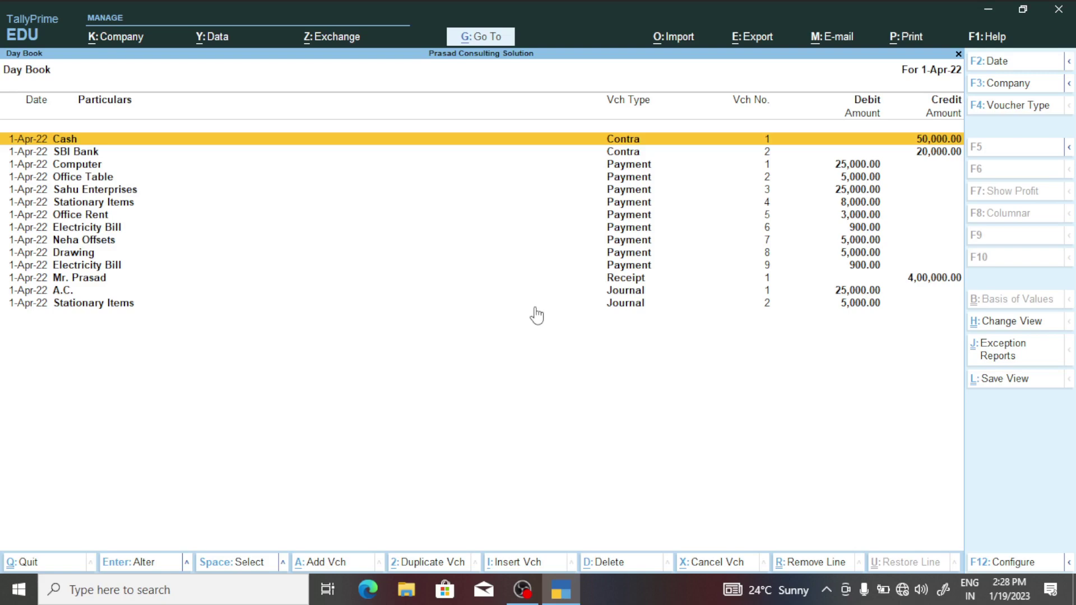
Step: Try to set the end date of the Day Book's period to 31/4/22
{"action": "key", "text": "alt+F2"}
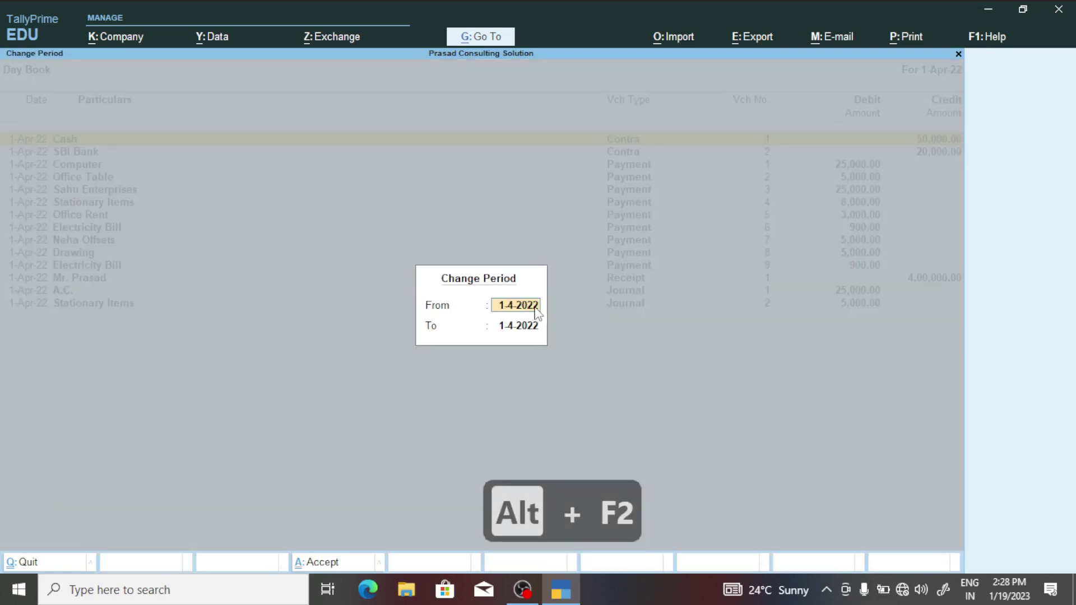
{"action": "key", "text": "ctrl+1"}
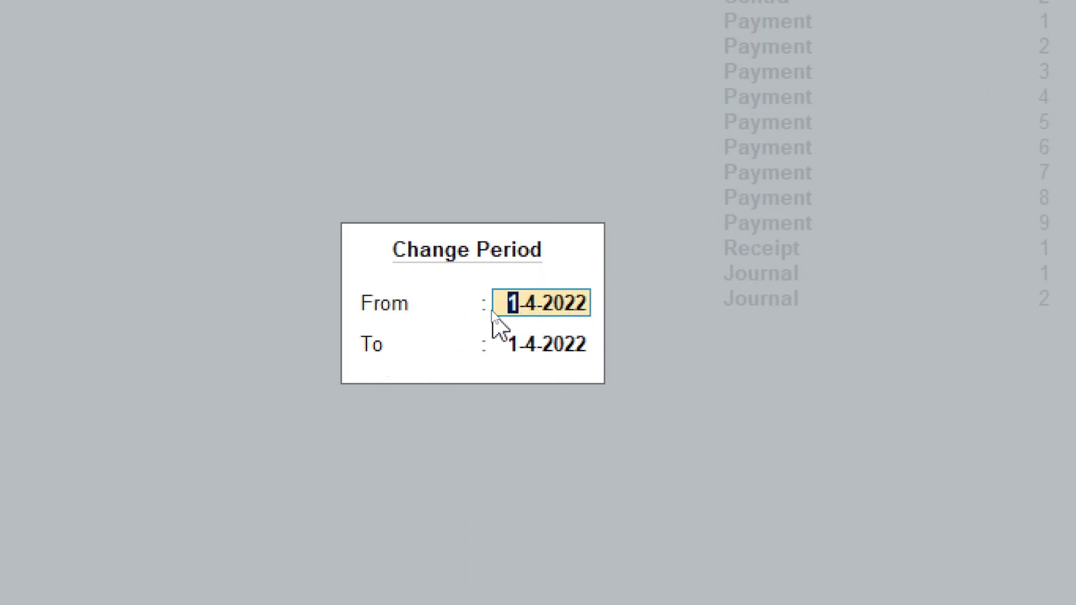
{"action": "left_click", "coordinate": [519, 346]}
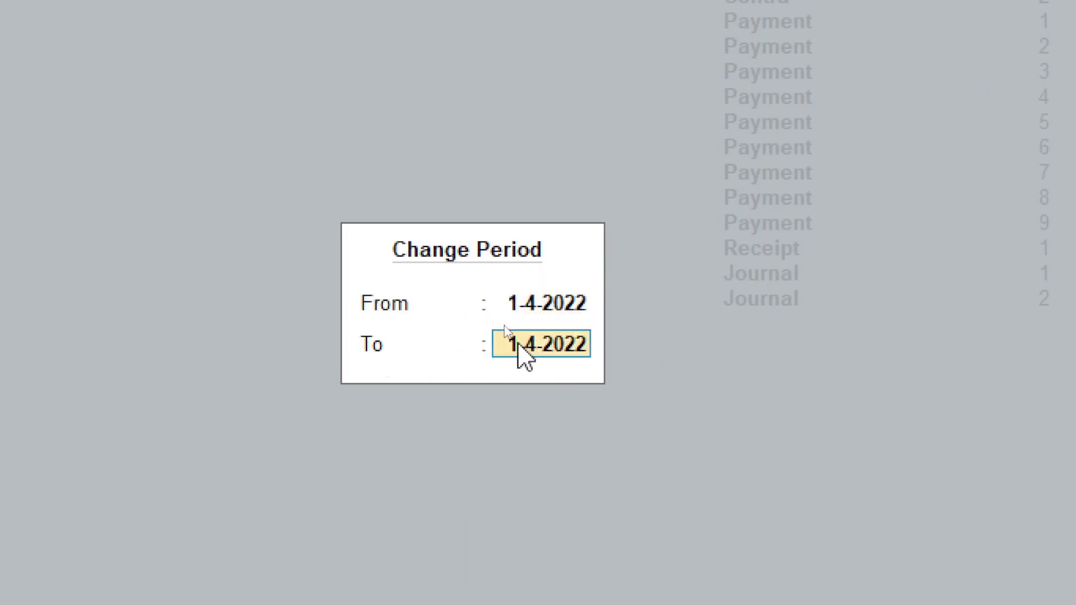
{"action": "type", "text": "31."}
{"action": "type", "text": "/1"}
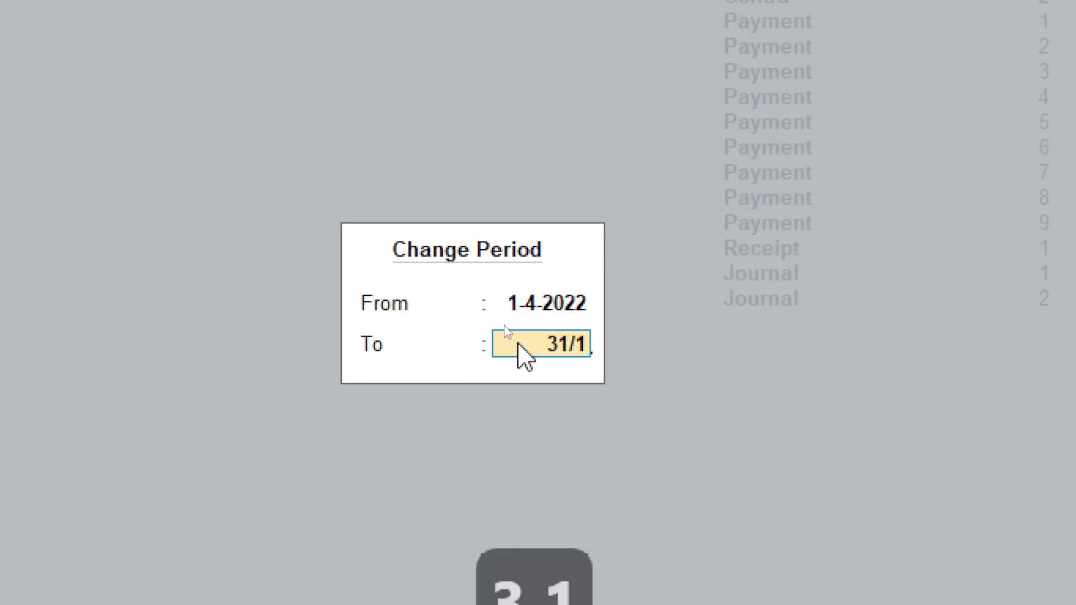
{"action": "key", "text": "BackSpace"}
{"action": "type", "text": "4"}
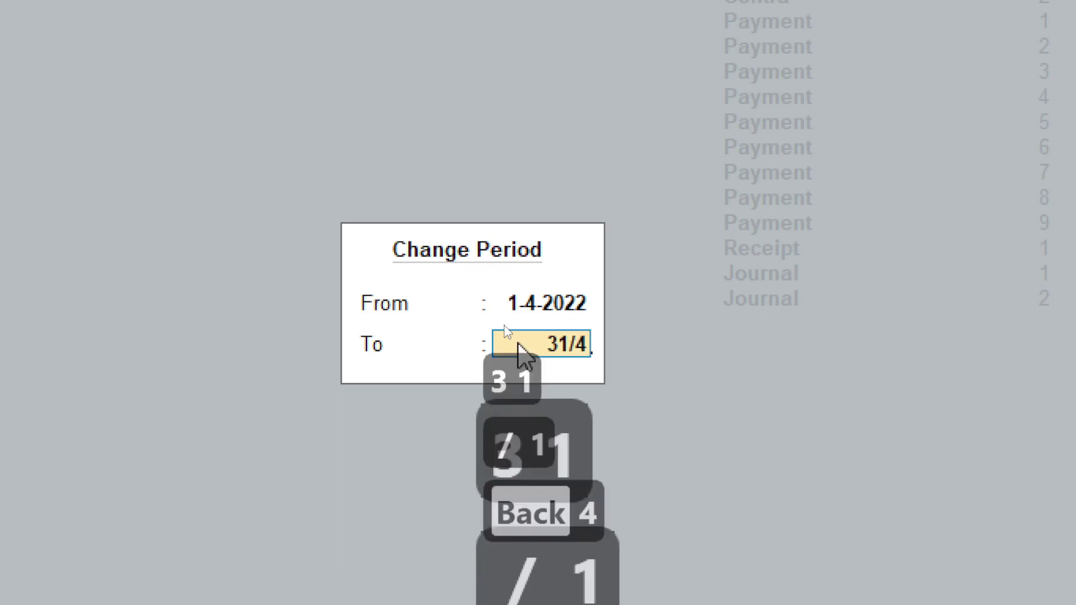
{"action": "type", "text": "/22"}
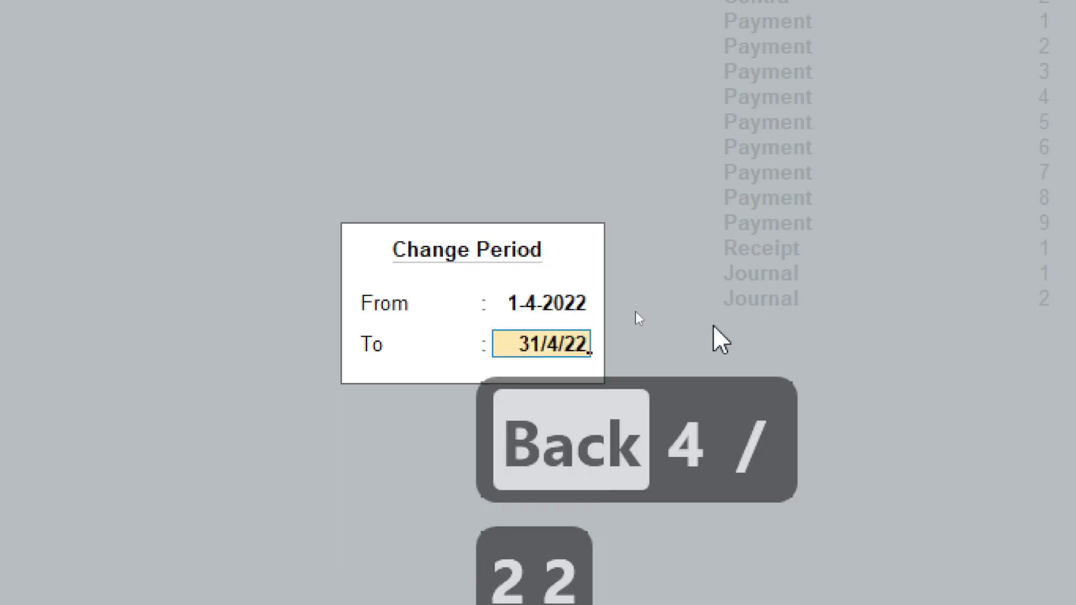
{"action": "key", "text": "Return"}
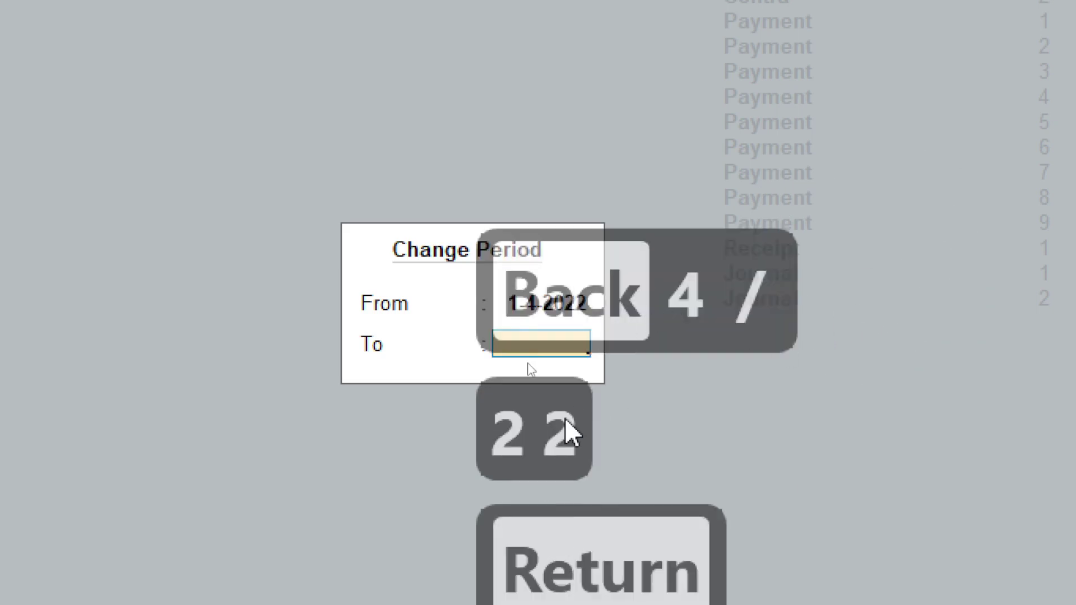
{"action": "key", "text": "Escape"}
Step: Set the end date of the Day Book's period to 1/5/2022 and apply it
{"action": "key", "text": "ctrl+1"}
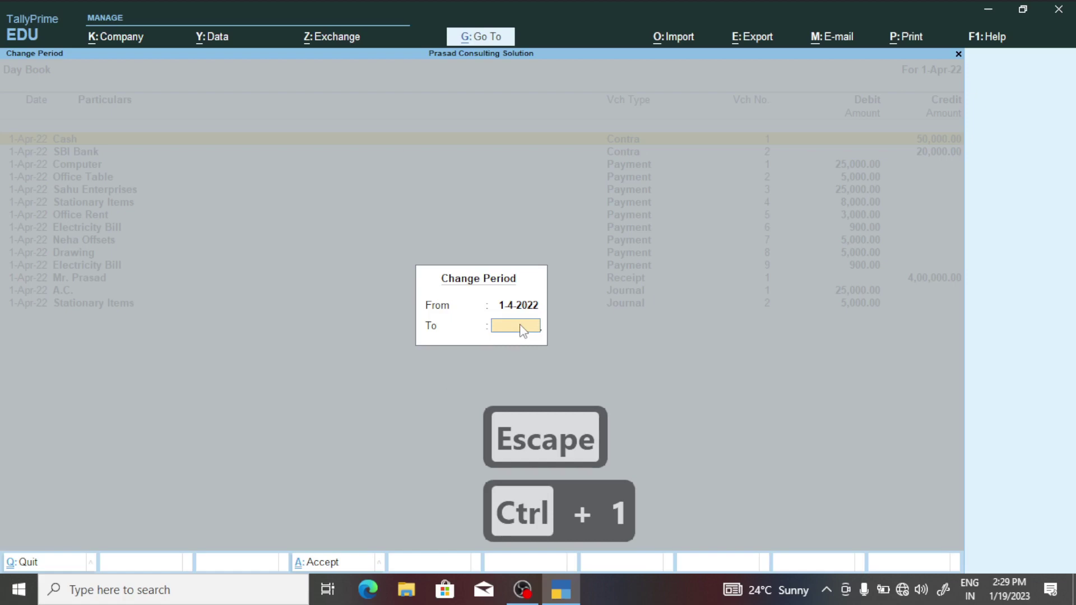
{"action": "type", "text": "1/5"}
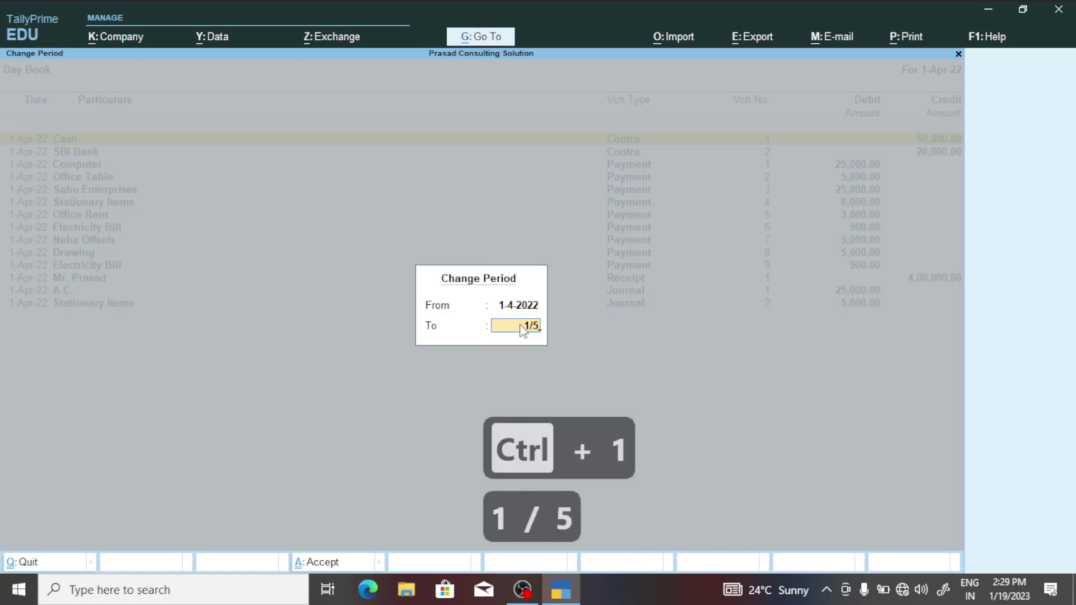
{"action": "type", "text": "/2"}
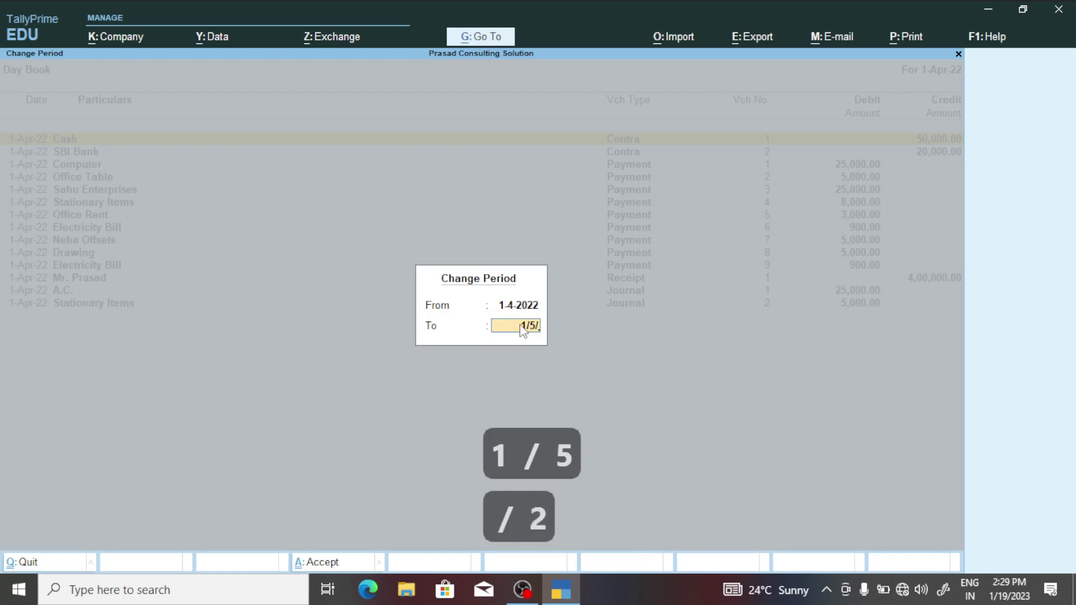
{"action": "type", "text": "022"}
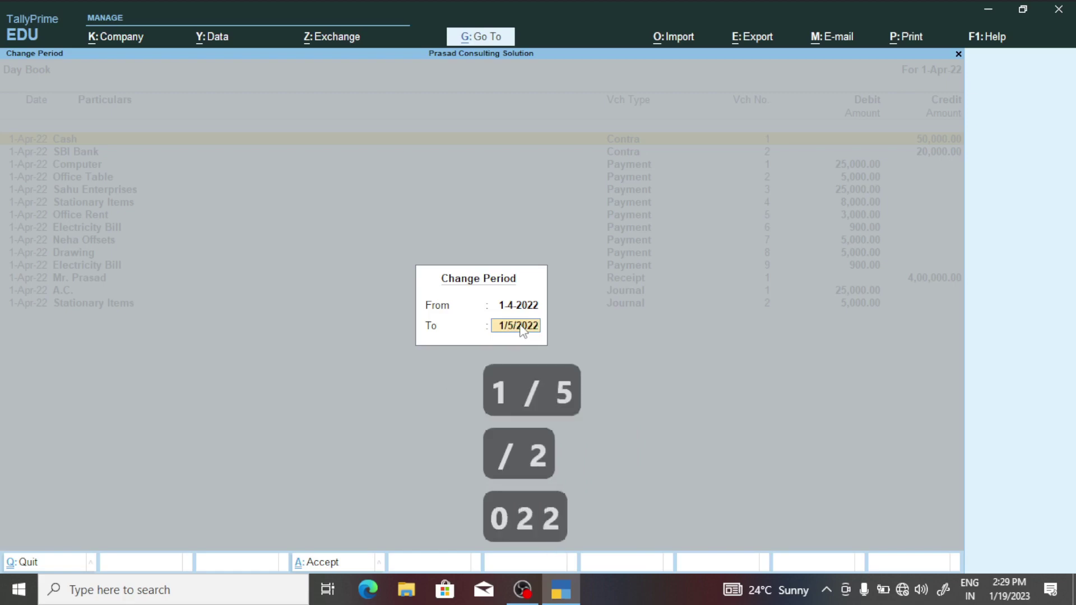
{"action": "key", "text": "Return"}
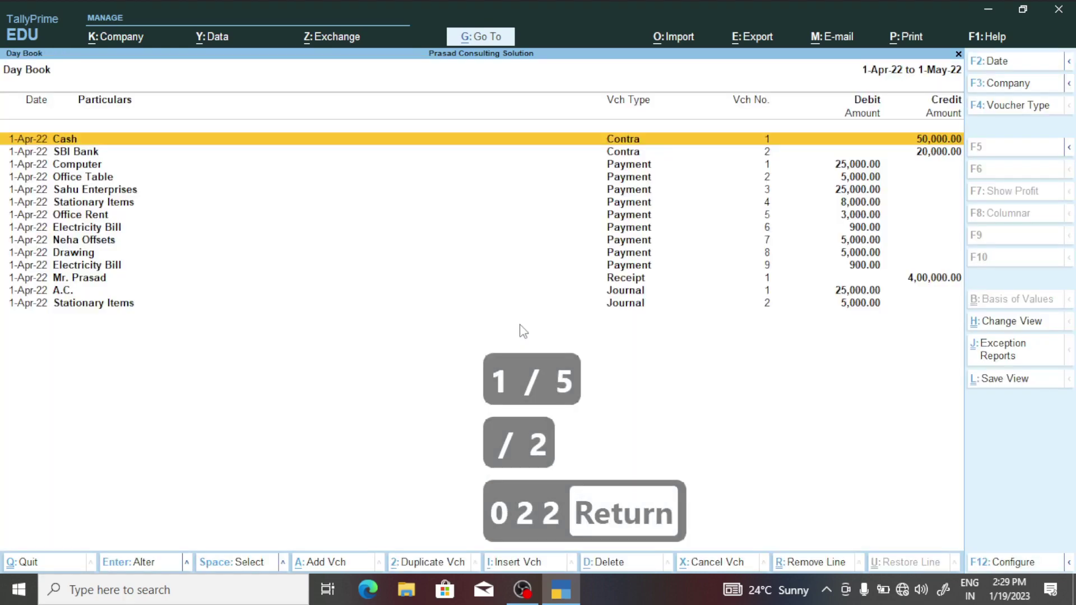
{"action": "key", "text": "ctrl+1"}
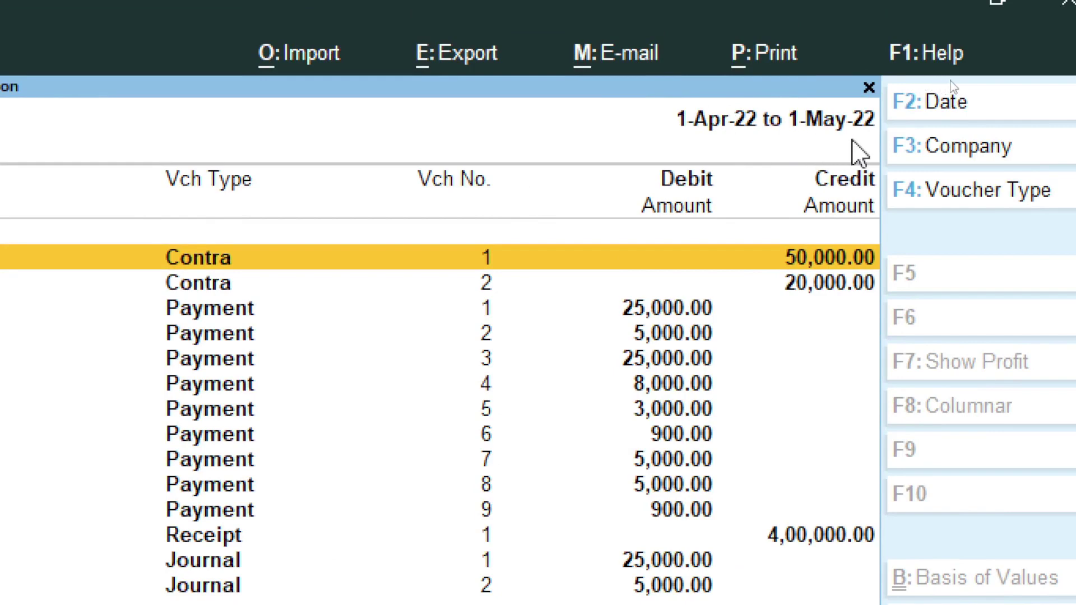
{"action": "key", "text": "ctrl+1"}
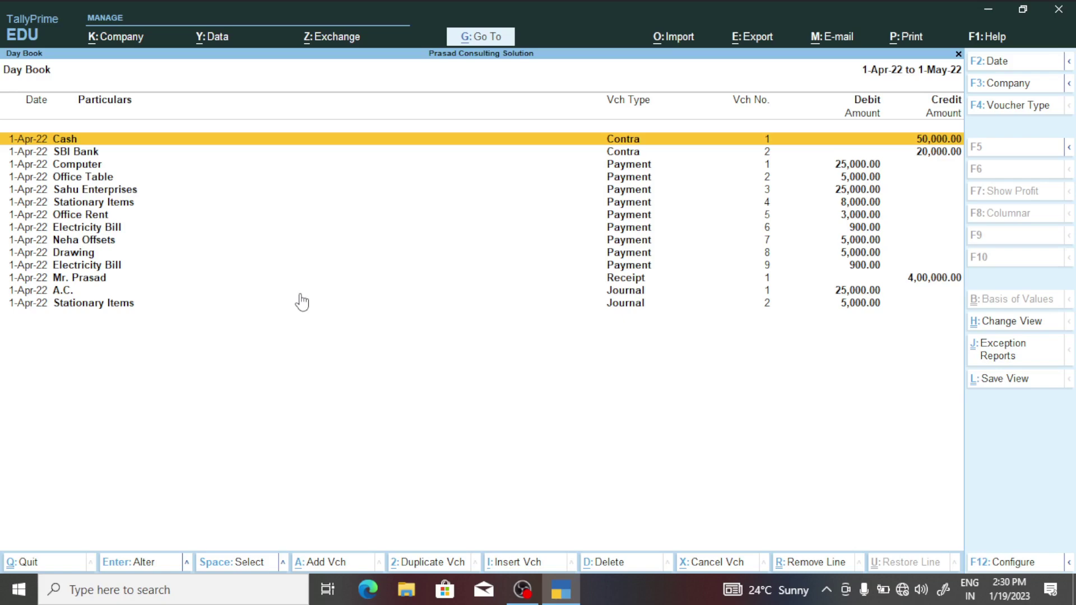
Step: Clear both the From and To dates of the Day Book's period and accept the blank period
{"action": "key", "text": "alt"}
{"action": "key", "text": "alt+F2"}
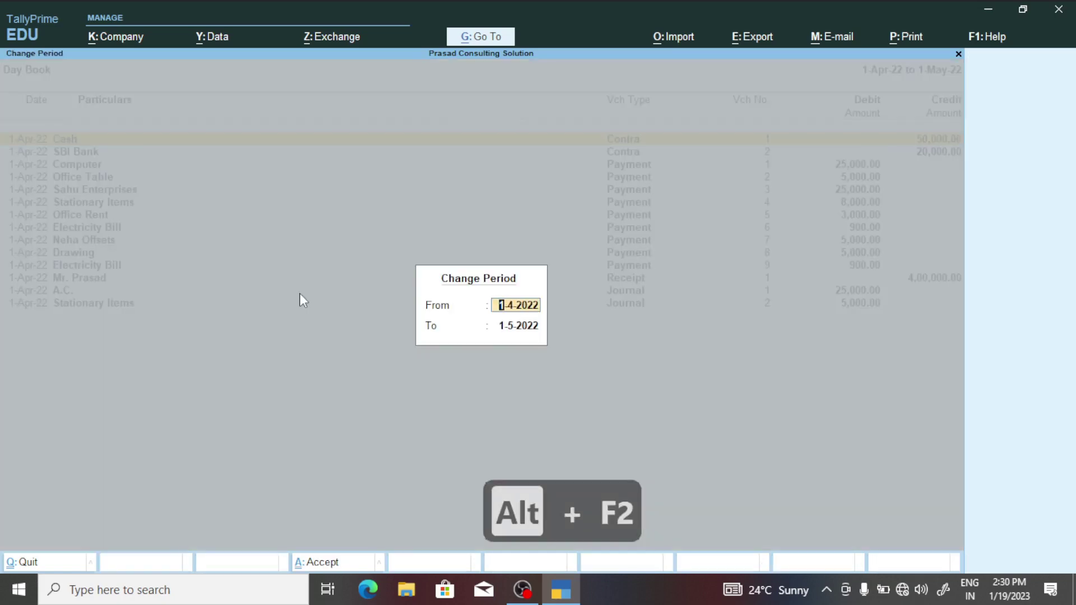
{"action": "key", "text": "BackSpace"}
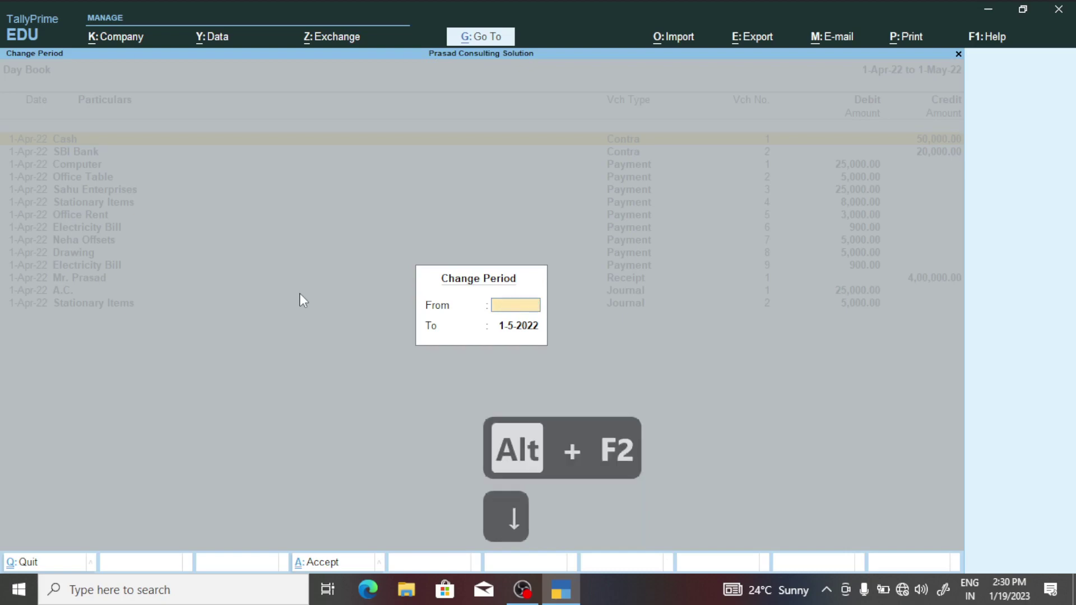
{"action": "key", "text": "Tab"}
{"action": "key", "text": "BackSpace"}
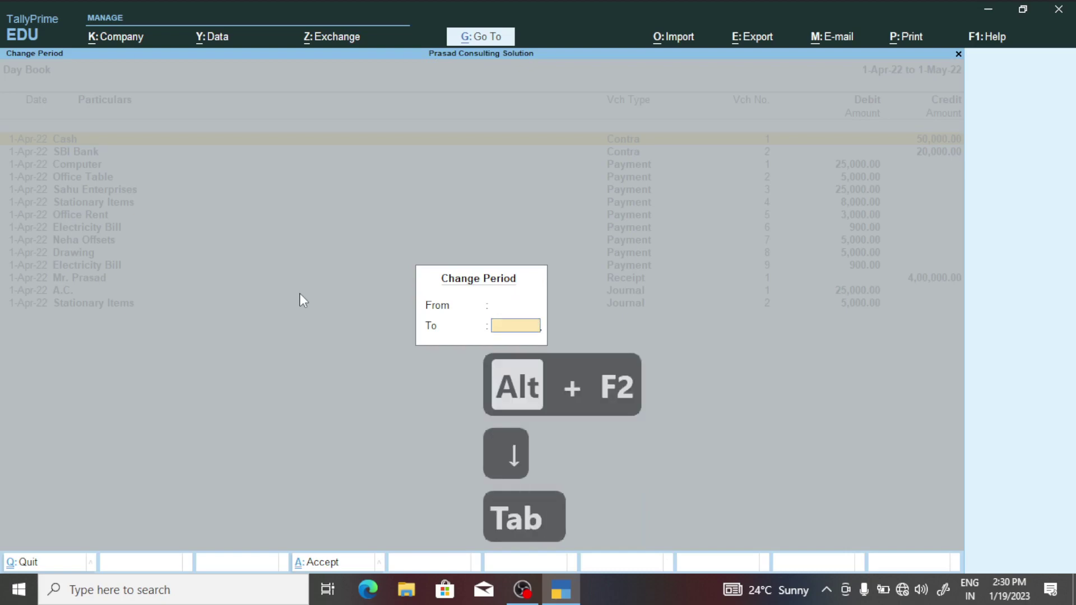
{"action": "key", "text": "Return"}
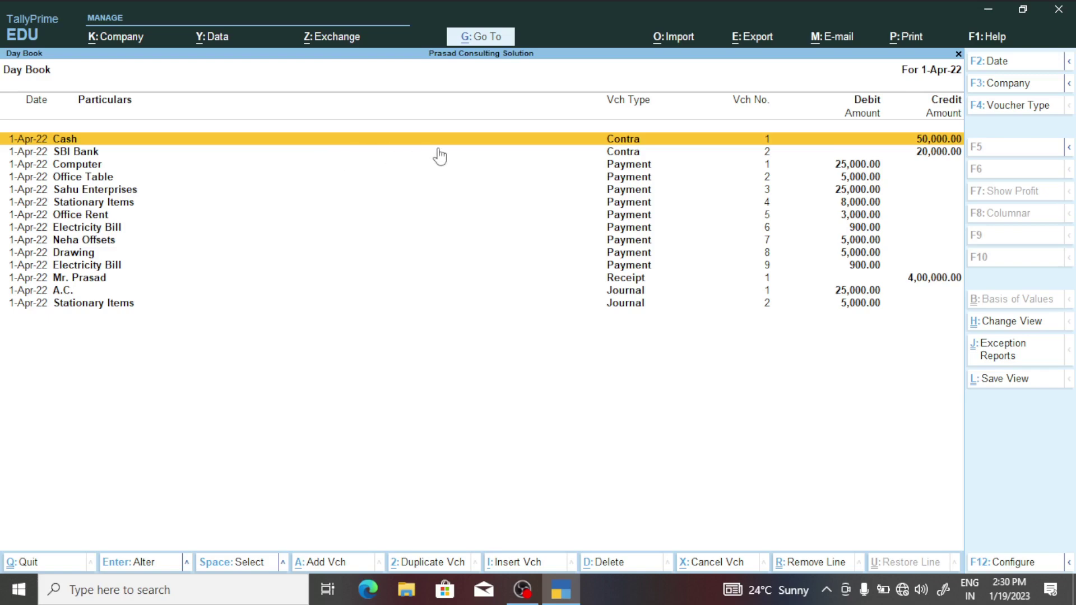
Step: Open Contra voucher 1 from the Day Book, inspect its date and its Cash and SBI Bank entries, and quit without saving
{"action": "left_click", "coordinate": [113, 141]}
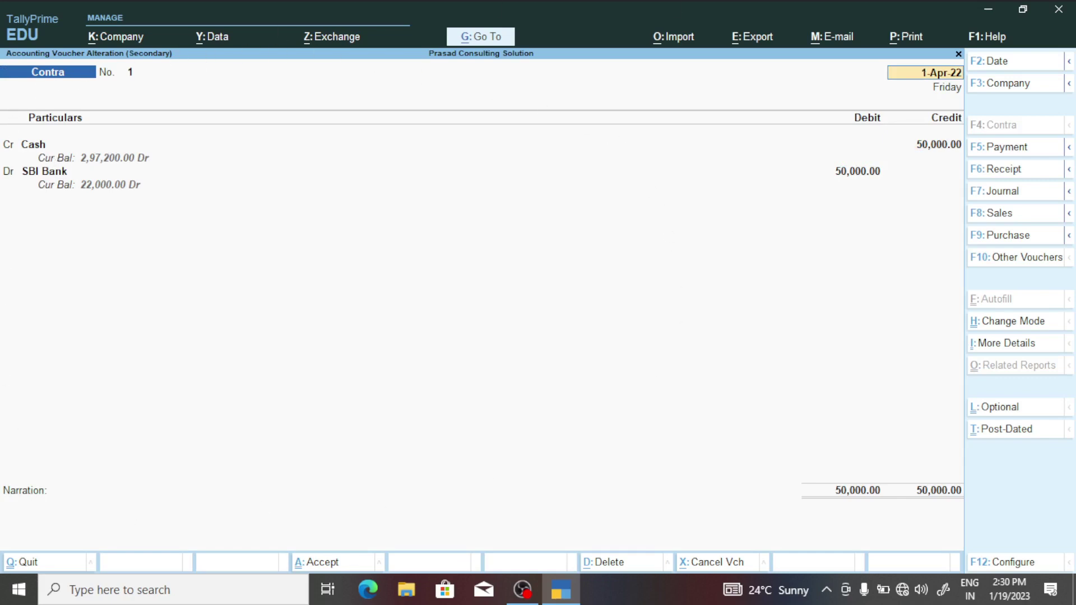
{"action": "key", "text": "ctrl"}
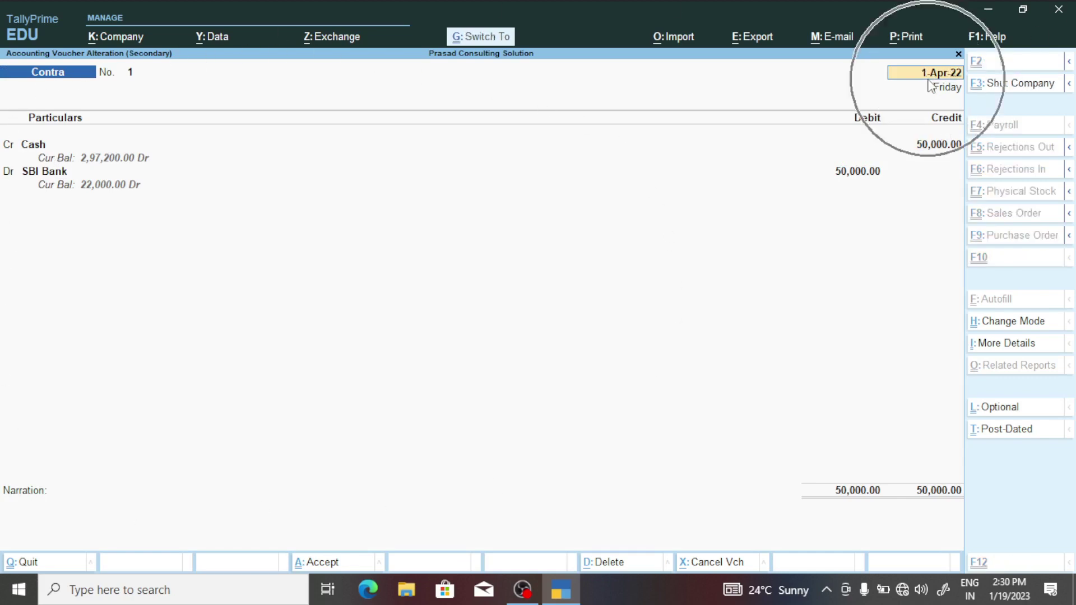
{"action": "key", "text": "ctrl"}
{"action": "key", "text": "ctrl"}
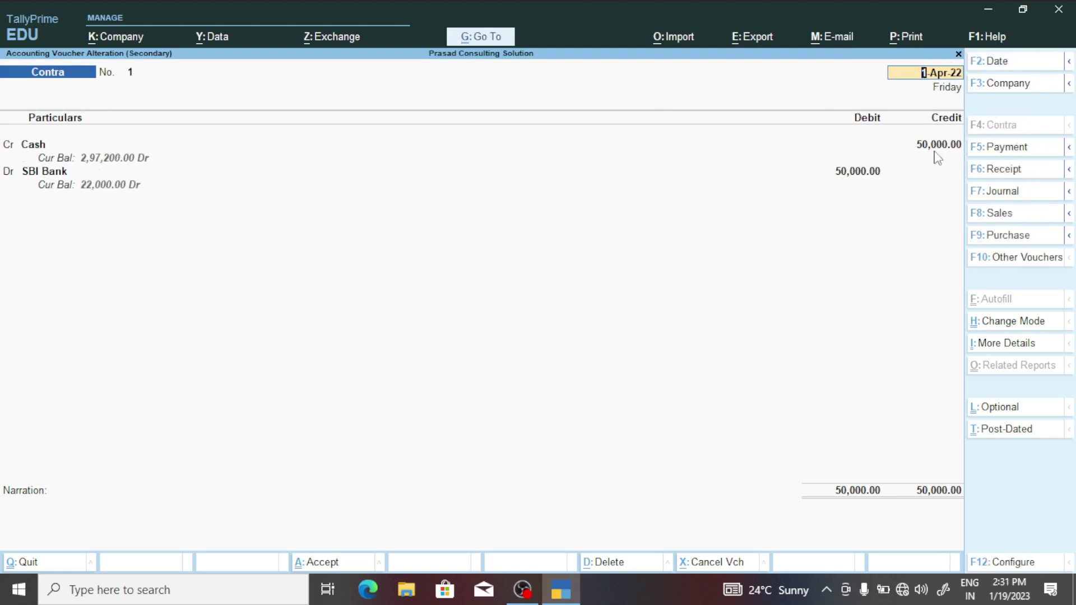
{"action": "left_click", "coordinate": [51, 143]}
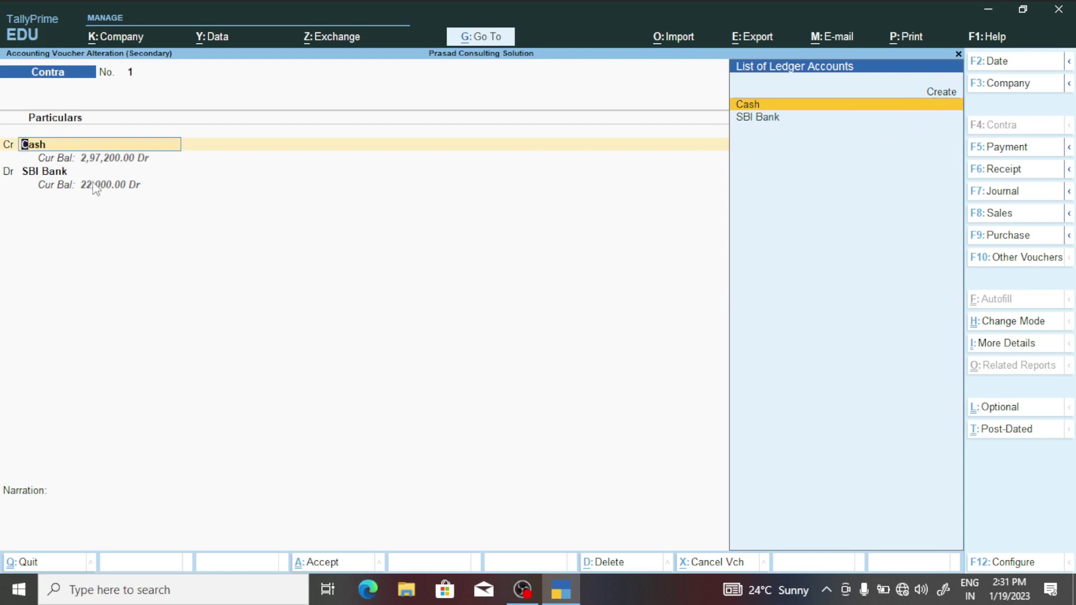
{"action": "left_click", "coordinate": [44, 176]}
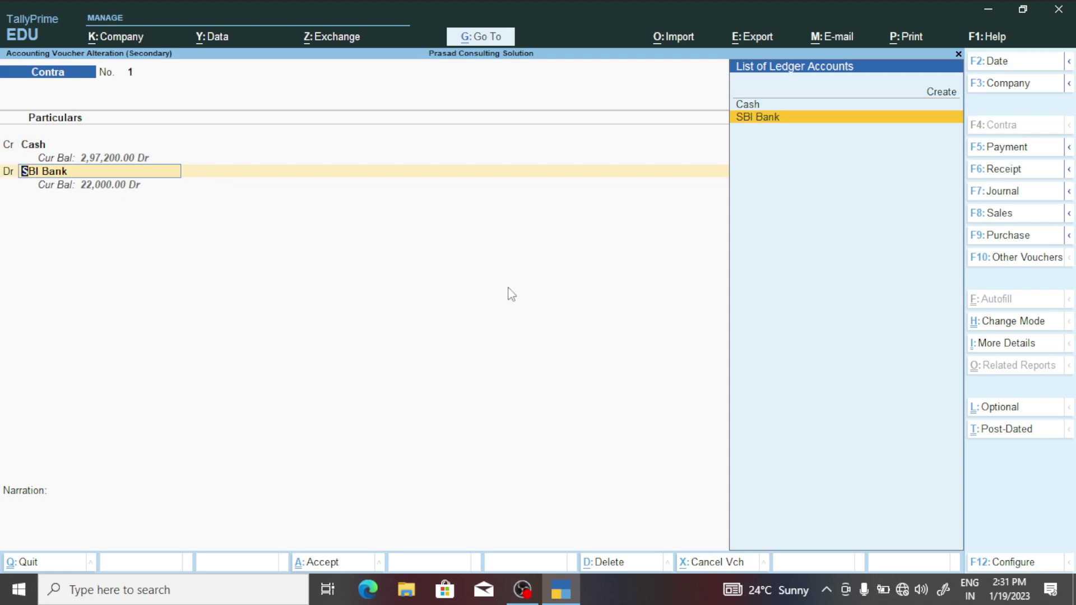
{"action": "key", "text": "Escape"}
{"action": "key", "text": "Escape"}
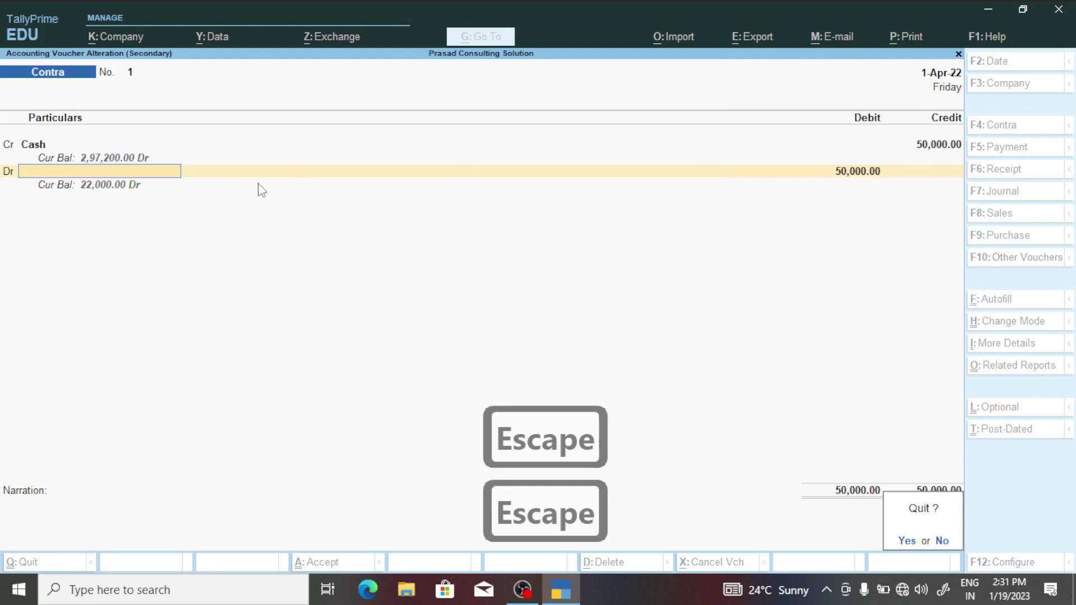
{"action": "key", "text": "Escape"}
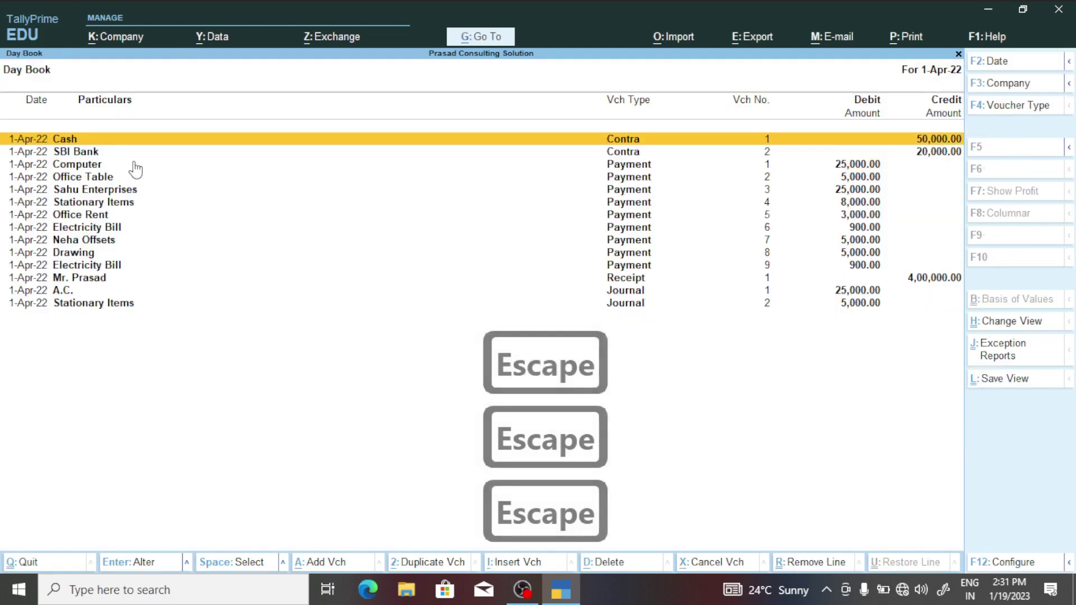
Step: Reopen Contra voucher 1 from the Day Book and set its Cash credit amount to 40000
{"action": "left_click", "coordinate": [212, 143]}
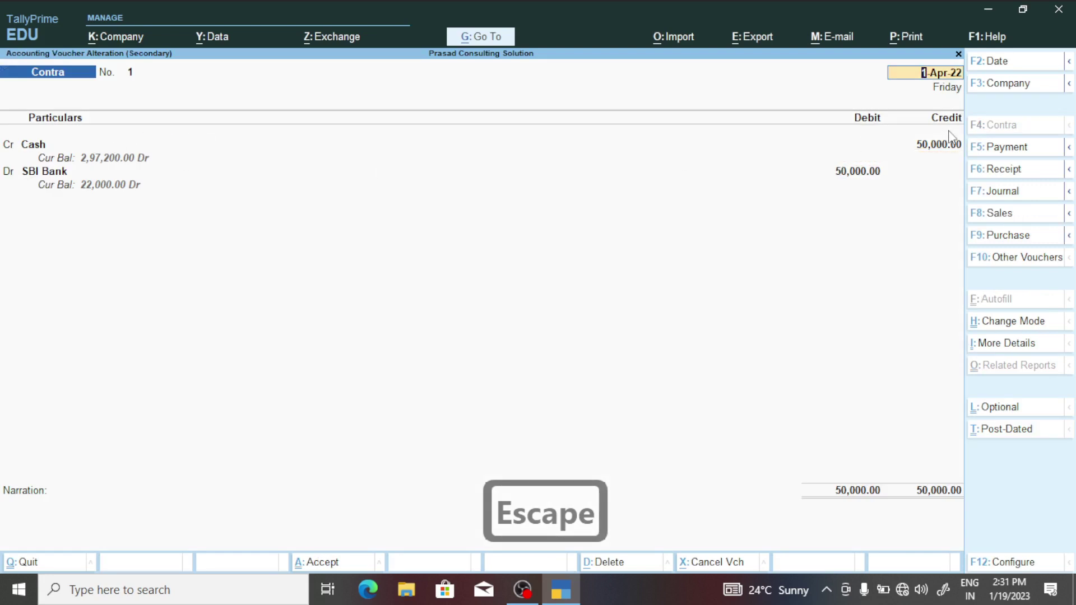
{"action": "left_click", "coordinate": [934, 145]}
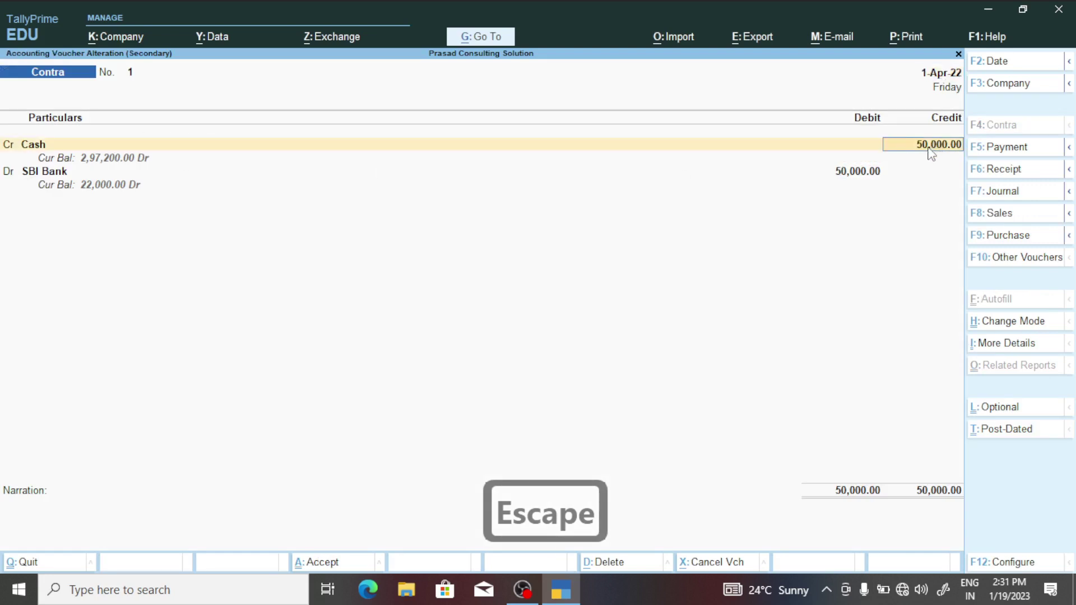
{"action": "type", "text": "40000"}
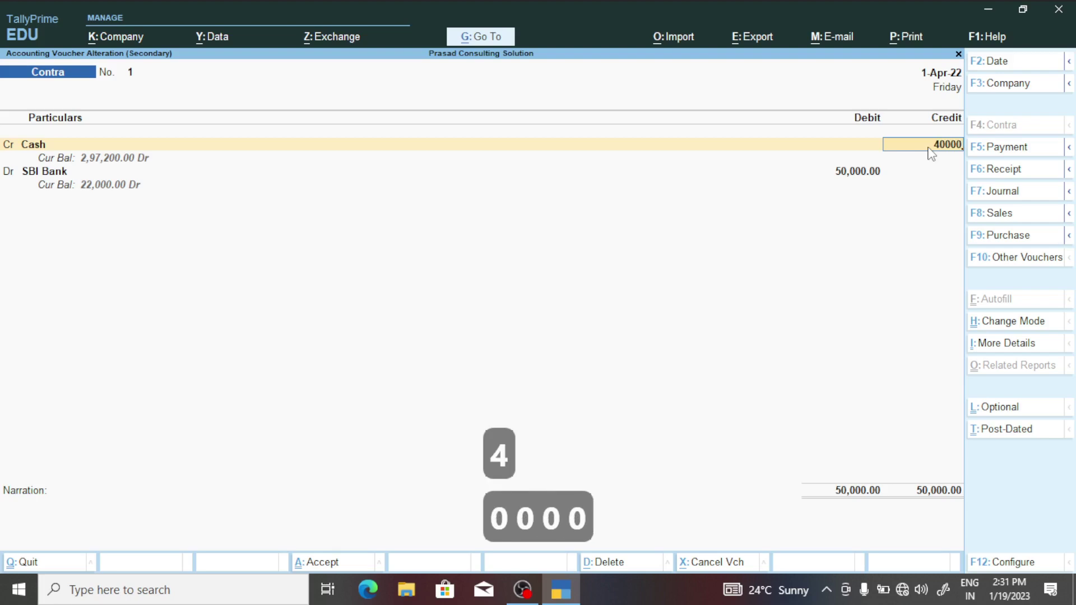
{"action": "key", "text": "Return"}
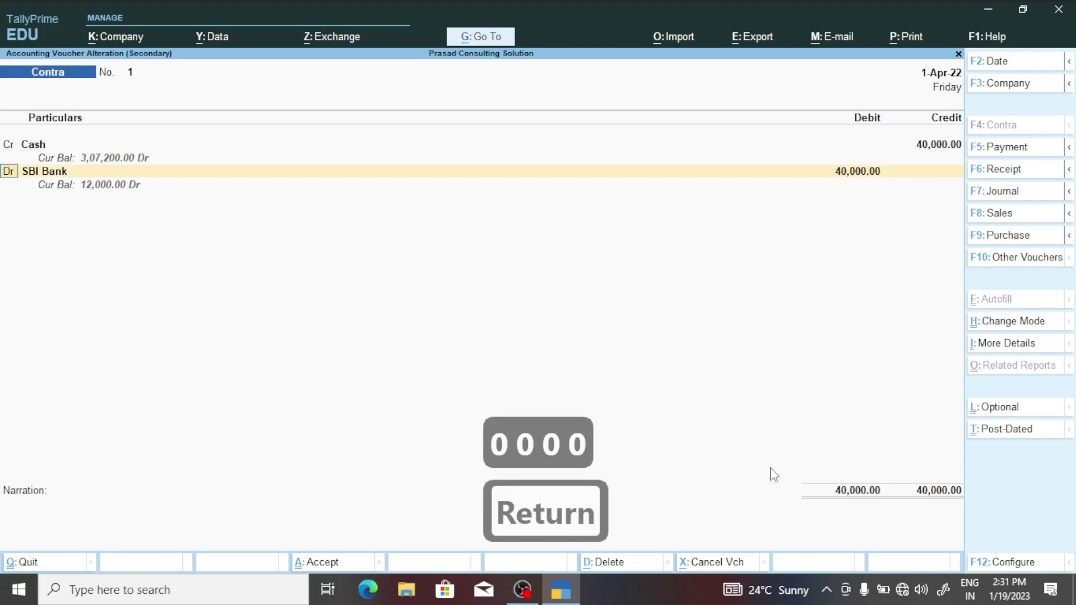
Step: Keep SBI Bank as the debit ledger for 40,000.00 and keep the full Cash amount in its bank allocation
{"action": "key", "text": "Return"}
{"action": "key", "text": "Return"}
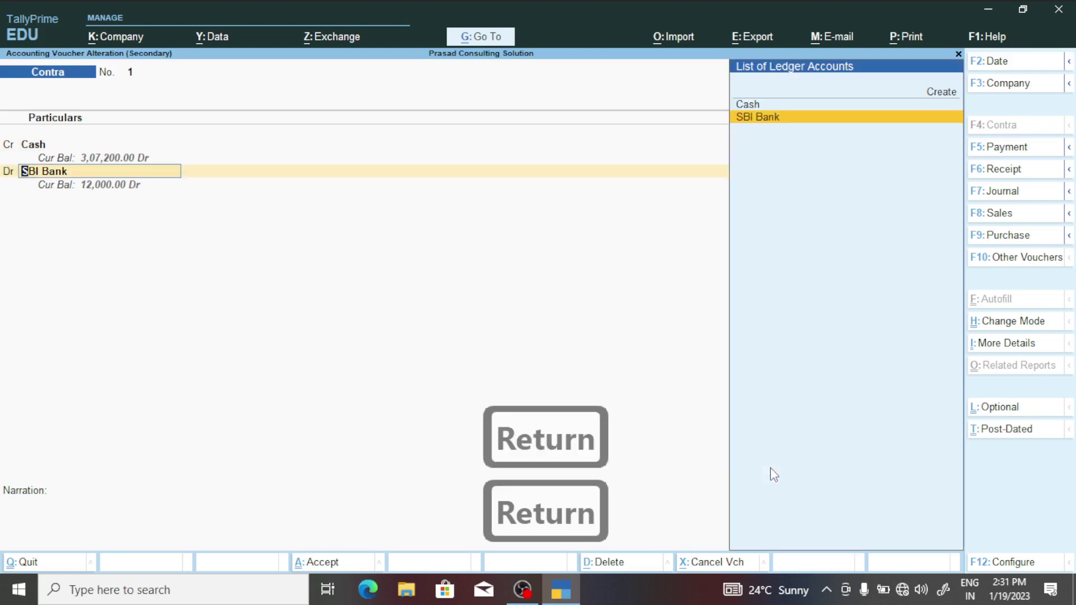
{"action": "key", "text": "Return"}
{"action": "key", "text": "Return"}
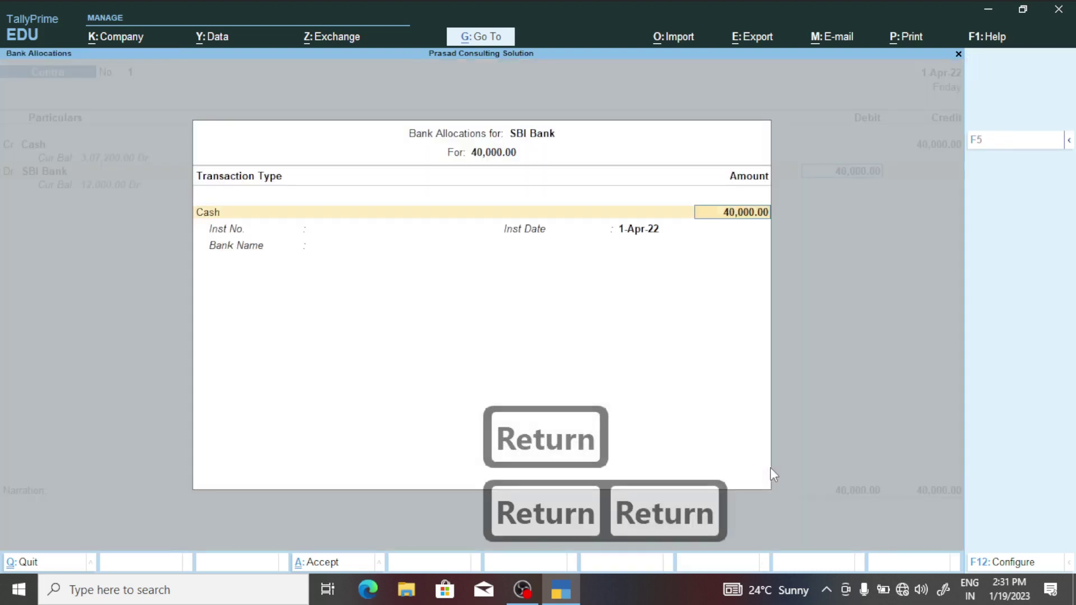
{"action": "key", "text": "Return"}
Step: Leave all cash denominations for the SBI Bank deposit blank and accept the denominations
{"action": "key", "text": "Return"}
{"action": "key", "text": "Return"}
{"action": "key", "text": "Return"}
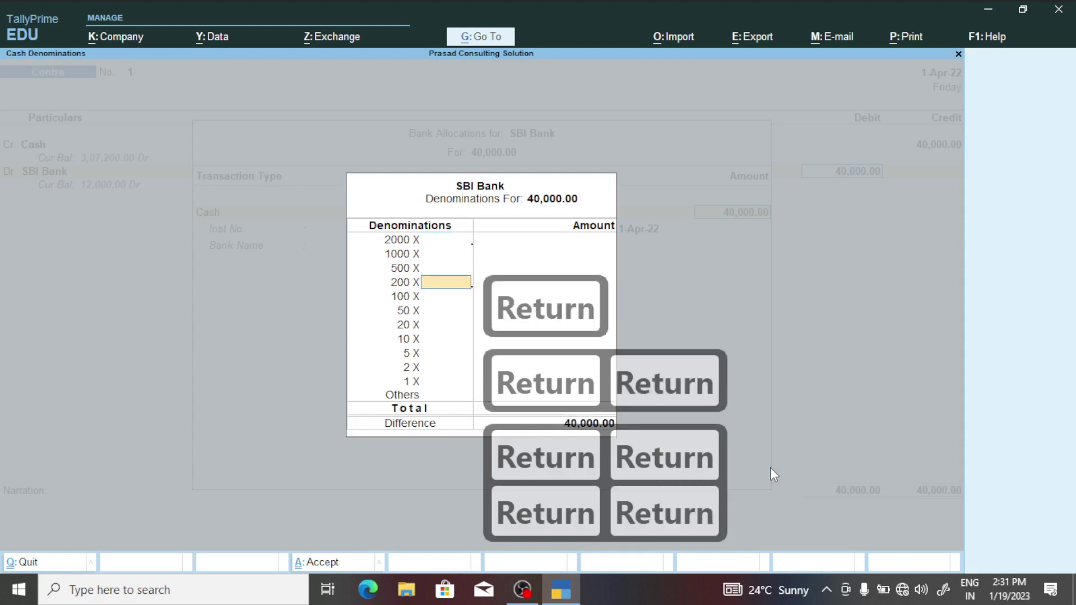
{"action": "key", "text": "Return"}
{"action": "key", "text": "Return"}
{"action": "key", "text": "Return"}
{"action": "key", "text": "Return"}
{"action": "key", "text": "Return"}
{"action": "key", "text": "Return"}
{"action": "key", "text": "Return"}
{"action": "key", "text": "Return"}
{"action": "key", "text": "Return"}
{"action": "key", "text": "Return"}
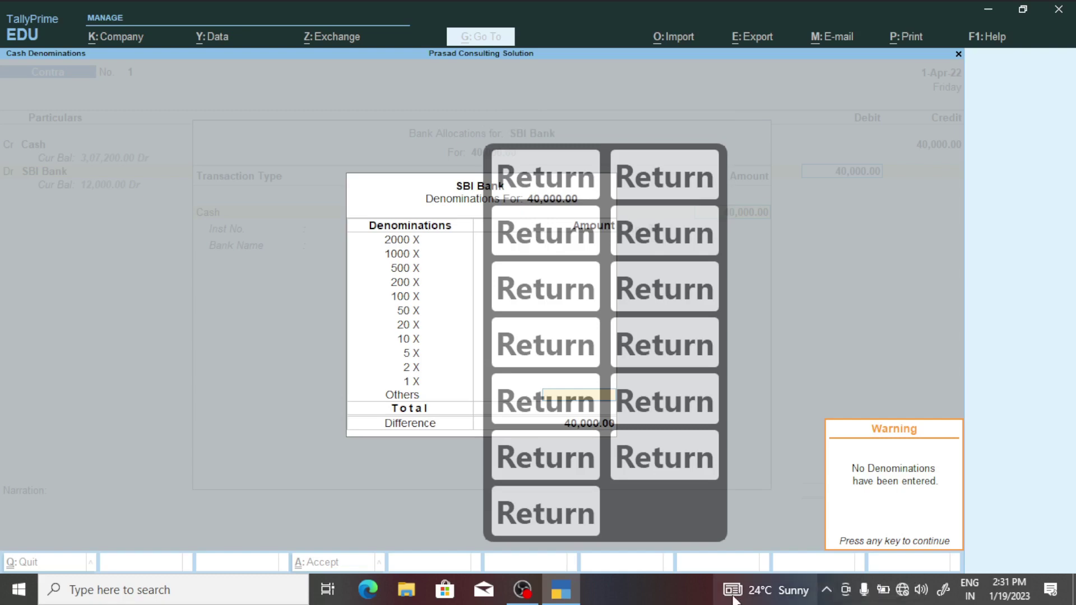
{"action": "mouse_move", "coordinate": [734, 600]}
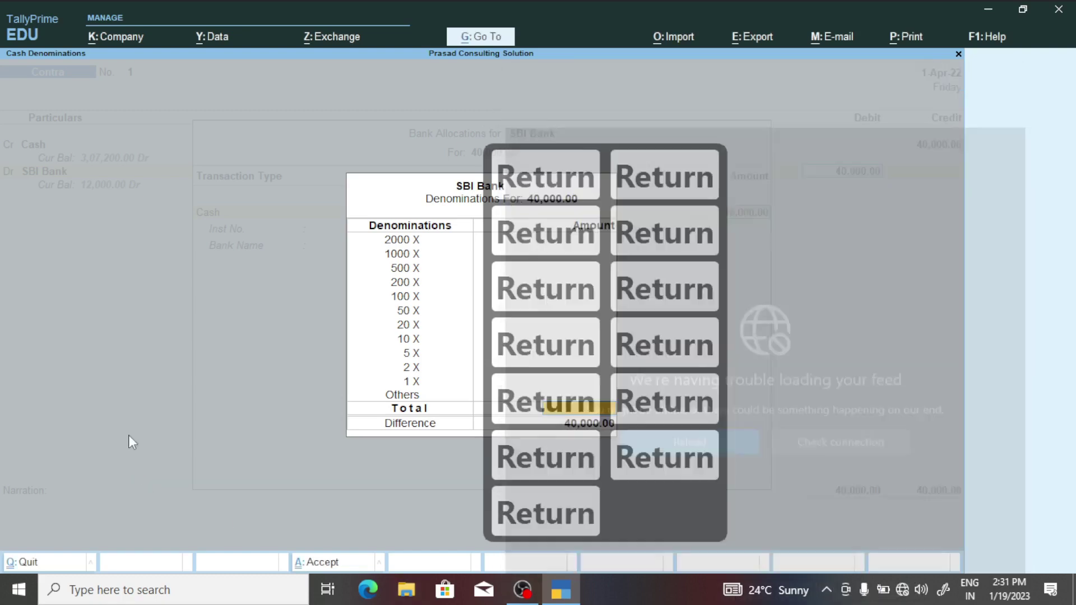
{"action": "key", "text": "ctrl+a"}
{"action": "key", "text": "ctrl+a"}
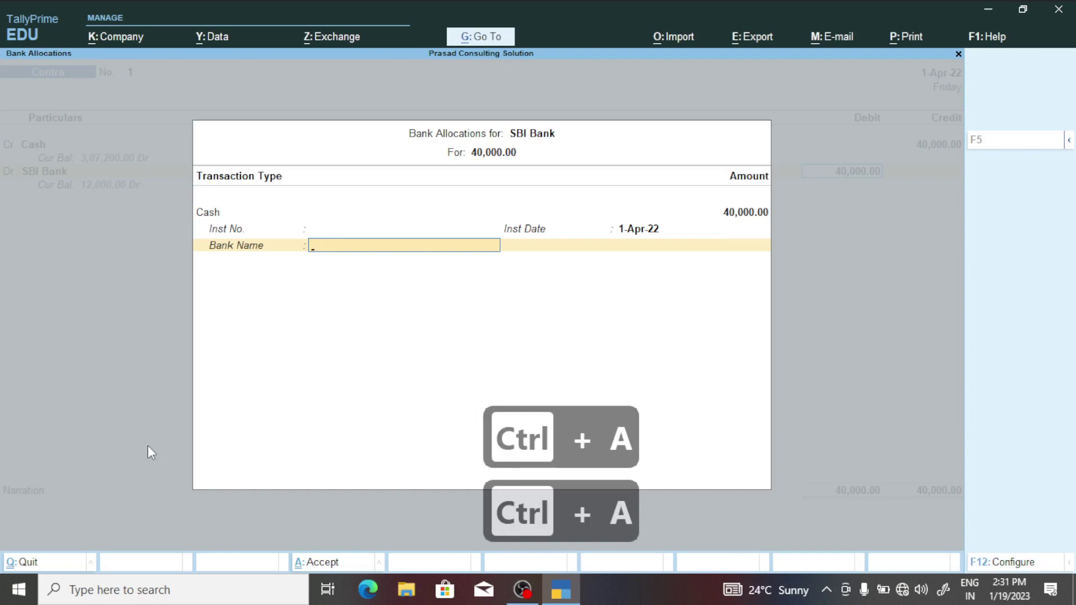
Step: Accept the SBI Bank allocation with a blank instrument number and bank name, and save the altered Contra voucher 1
{"action": "key", "text": "ctrl+a"}
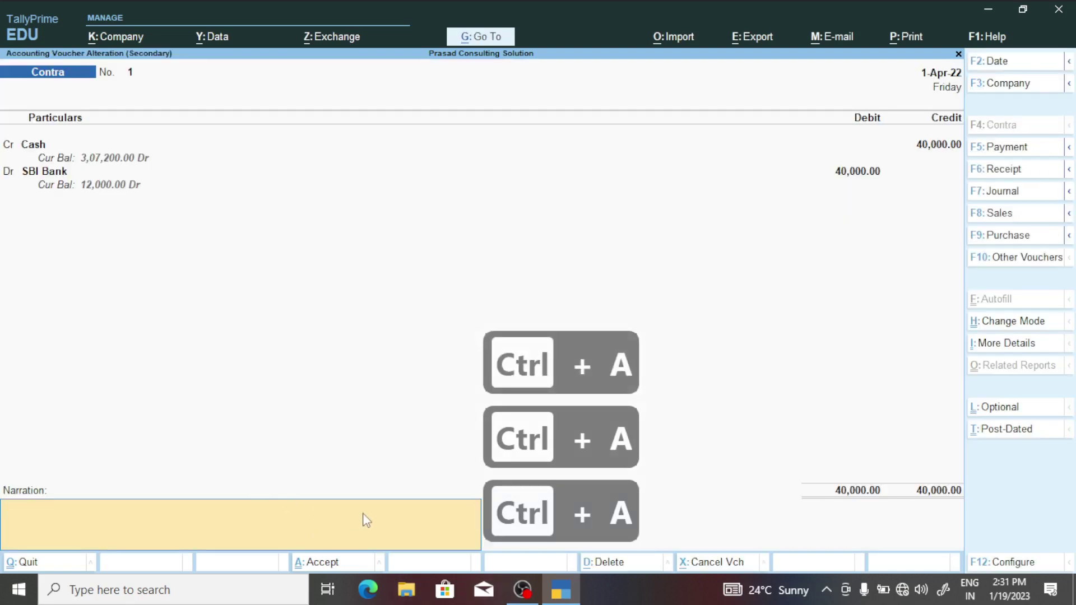
{"action": "key", "text": "ctrl+a"}
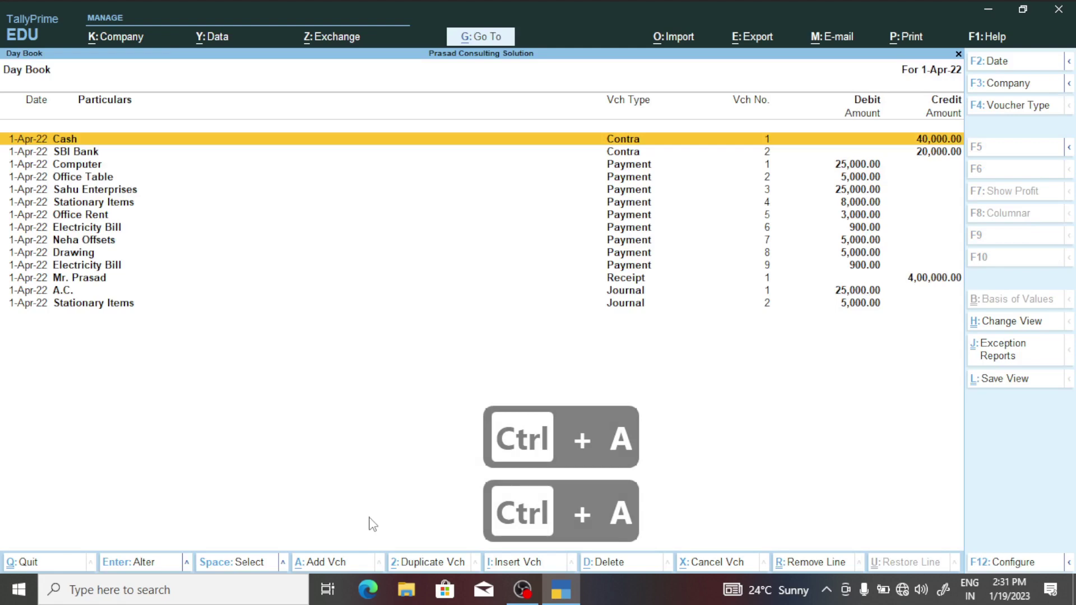
{"action": "key", "text": "ctrl"}
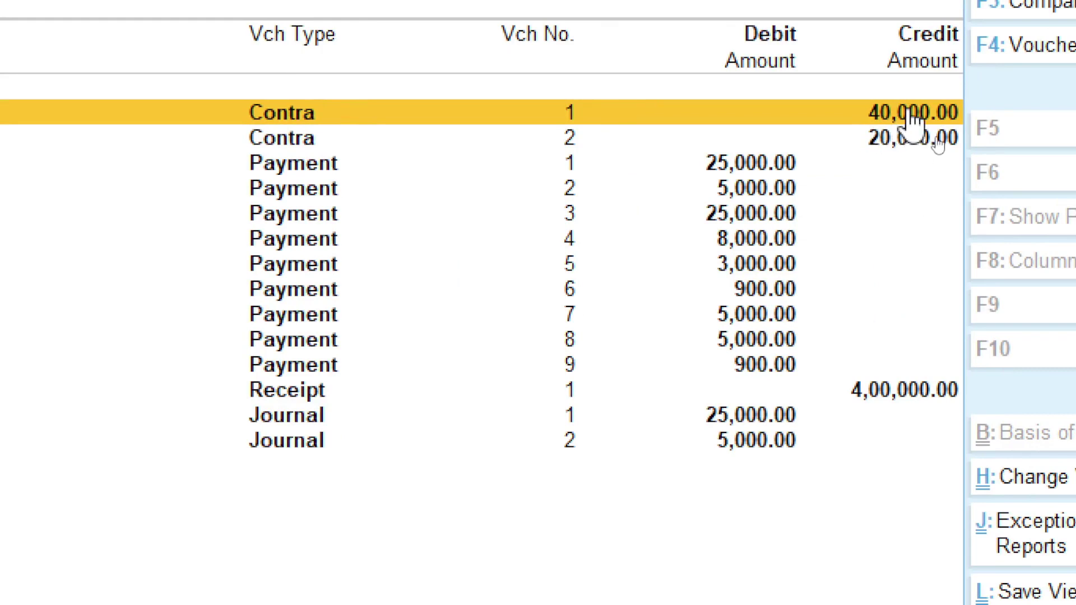
{"action": "key", "text": "ctrl+1"}
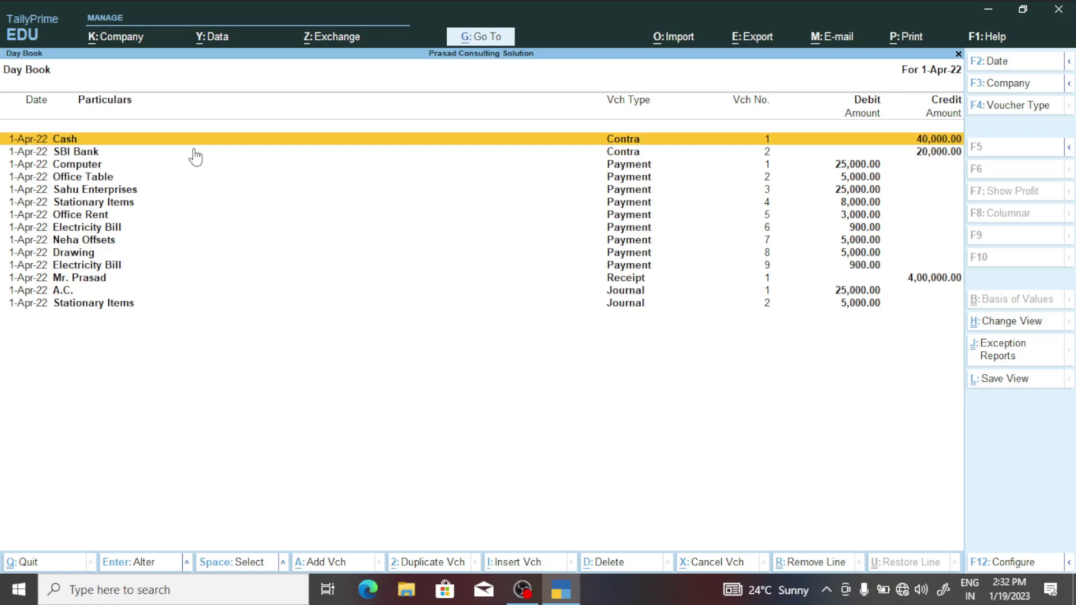
{"action": "left_click", "coordinate": [227, 144]}
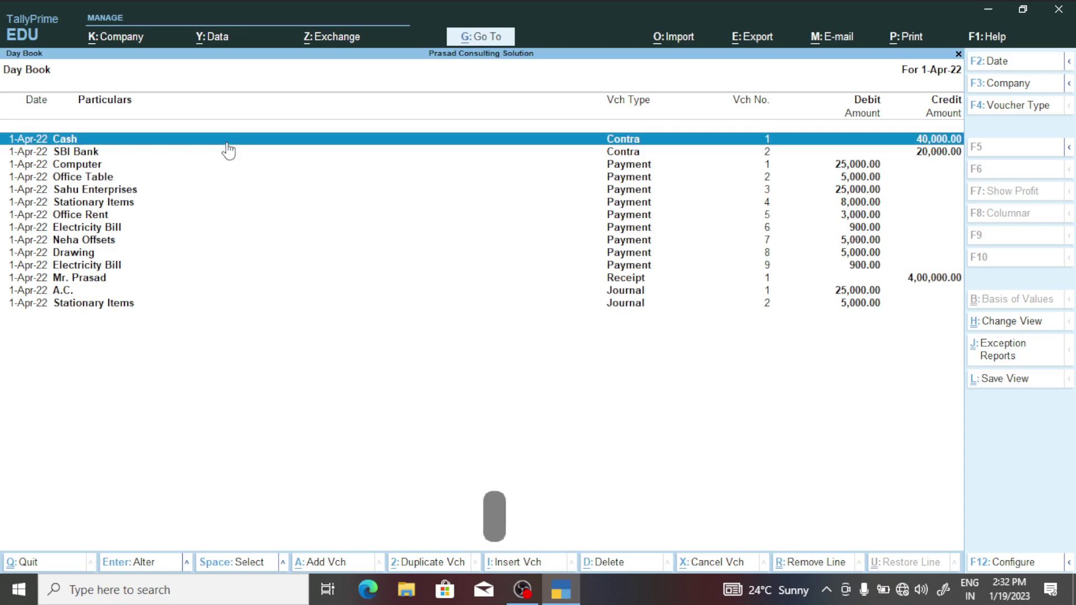
{"action": "key", "text": "Escape"}
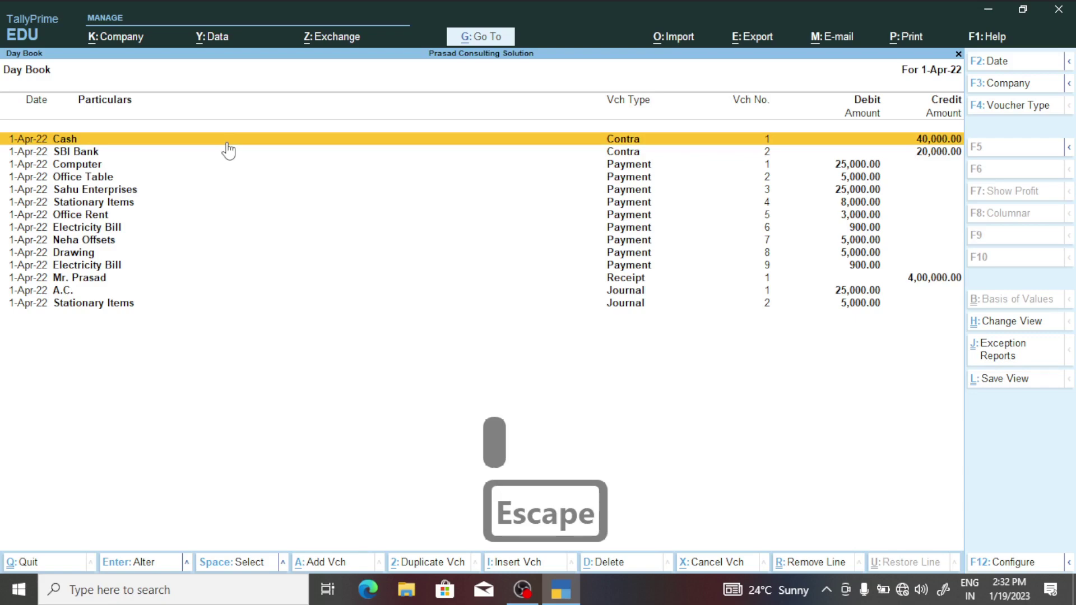
{"action": "key", "text": "Down"}
{"action": "key", "text": "Down"}
{"action": "key", "text": "Up"}
{"action": "key", "text": "Up"}
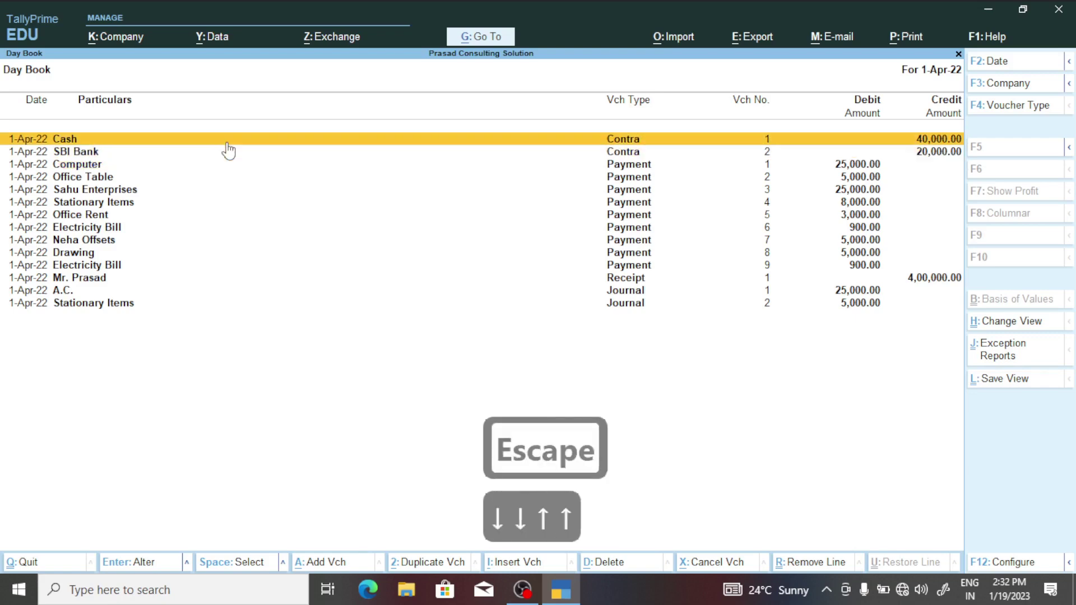
{"action": "key", "text": "Down"}
{"action": "key", "text": "Down"}
{"action": "key", "text": "Down"}
{"action": "key", "text": "Down"}
{"action": "key", "text": "Up"}
{"action": "key", "text": "Up"}
{"action": "key", "text": "Up"}
{"action": "key", "text": "Down"}
{"action": "key", "text": "Down"}
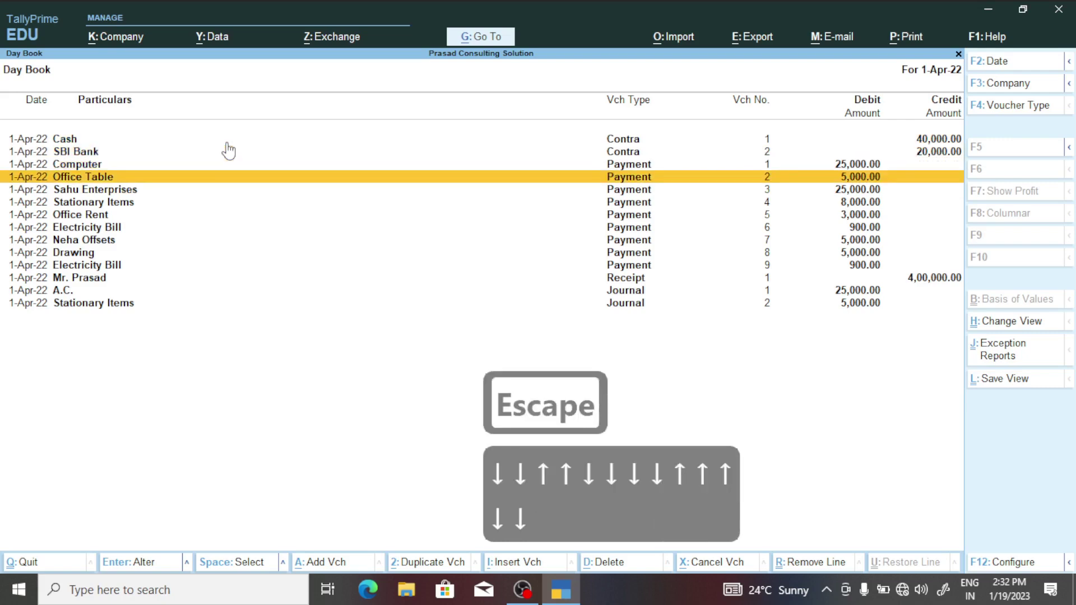
{"action": "key", "text": "Up"}
{"action": "key", "text": "Up"}
{"action": "key", "text": "Up"}
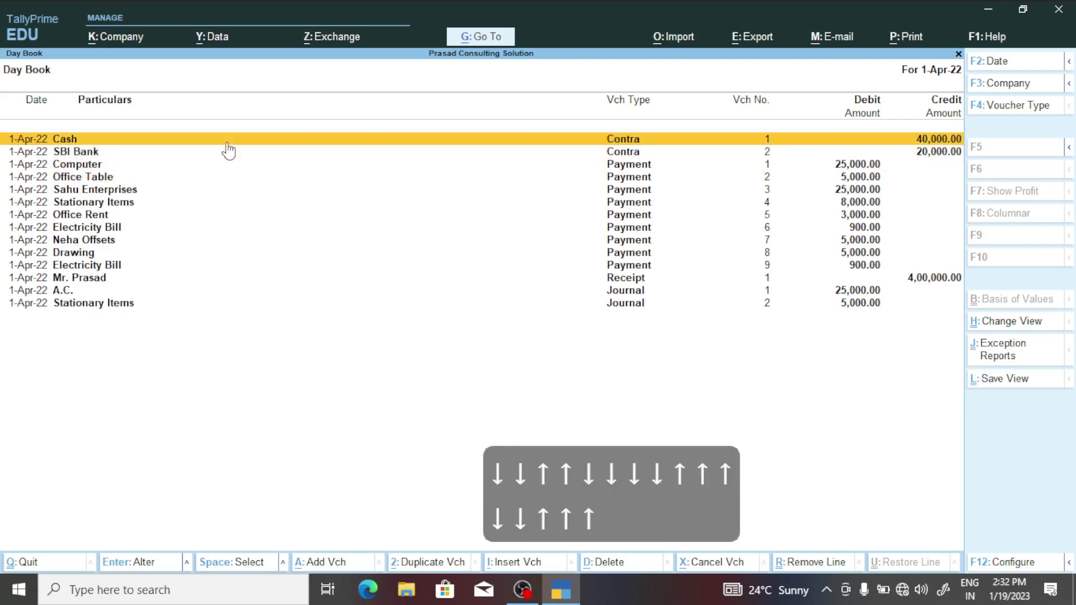
Step: Delete Contra voucher 1 for Cash from the Day Book and confirm the deletion
{"action": "key", "text": "space"}
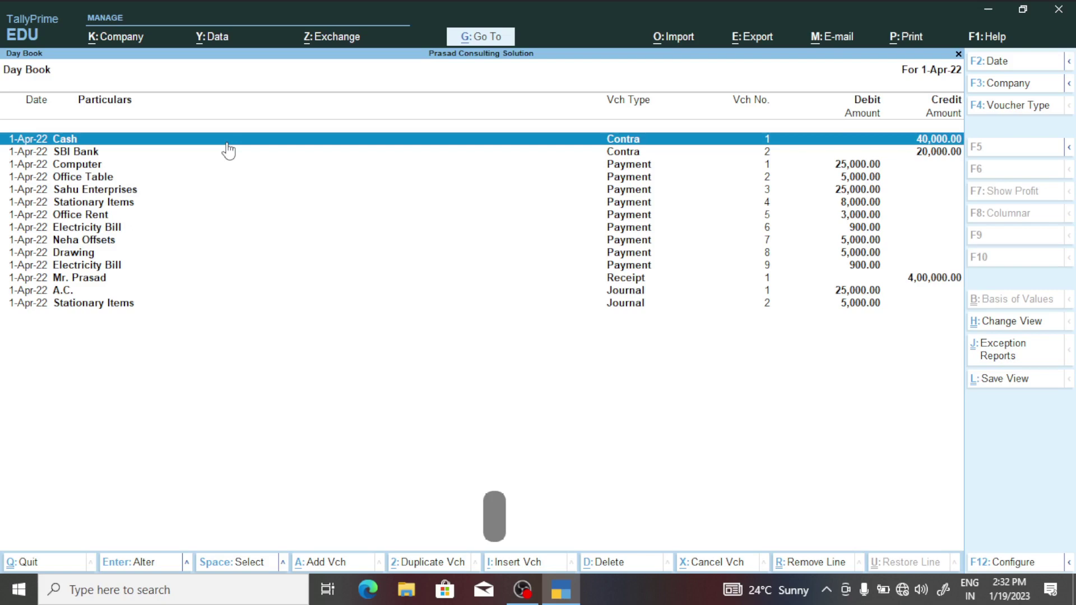
{"action": "key", "text": "alt"}
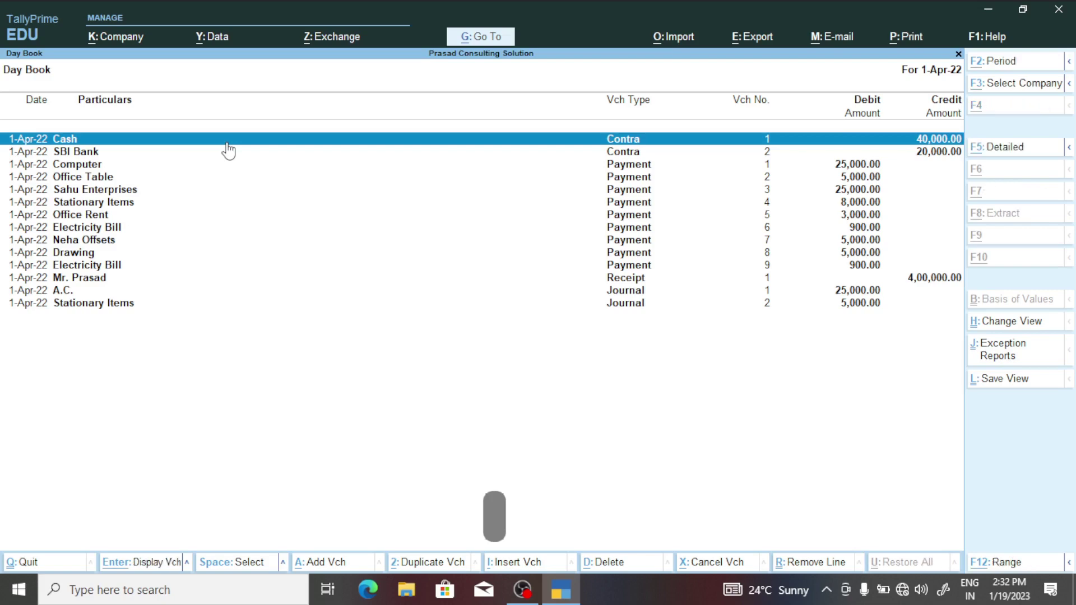
{"action": "key", "text": "alt+d"}
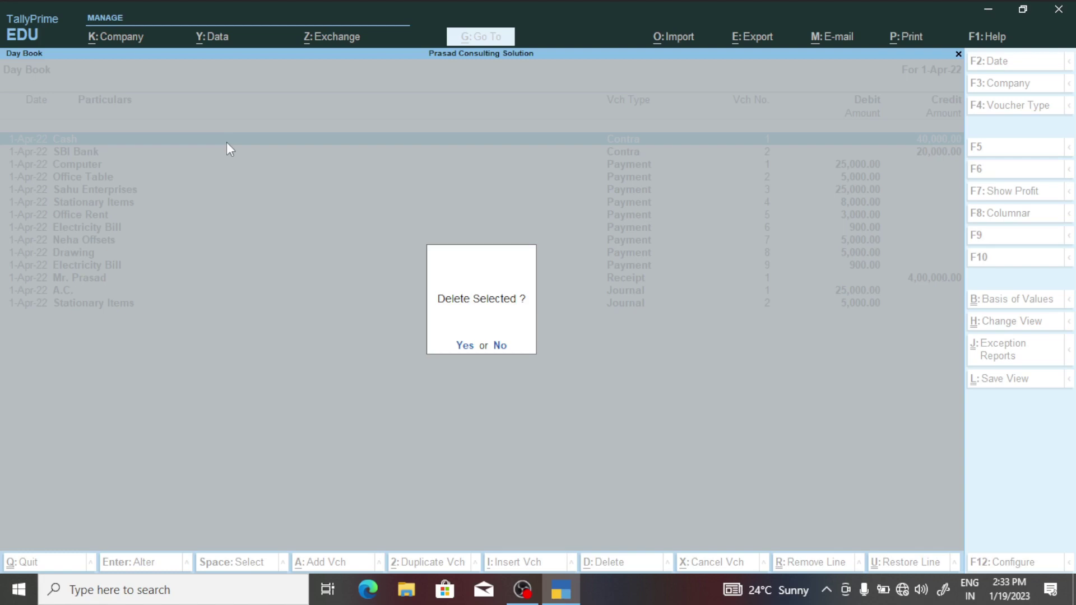
{"action": "key", "text": "y"}
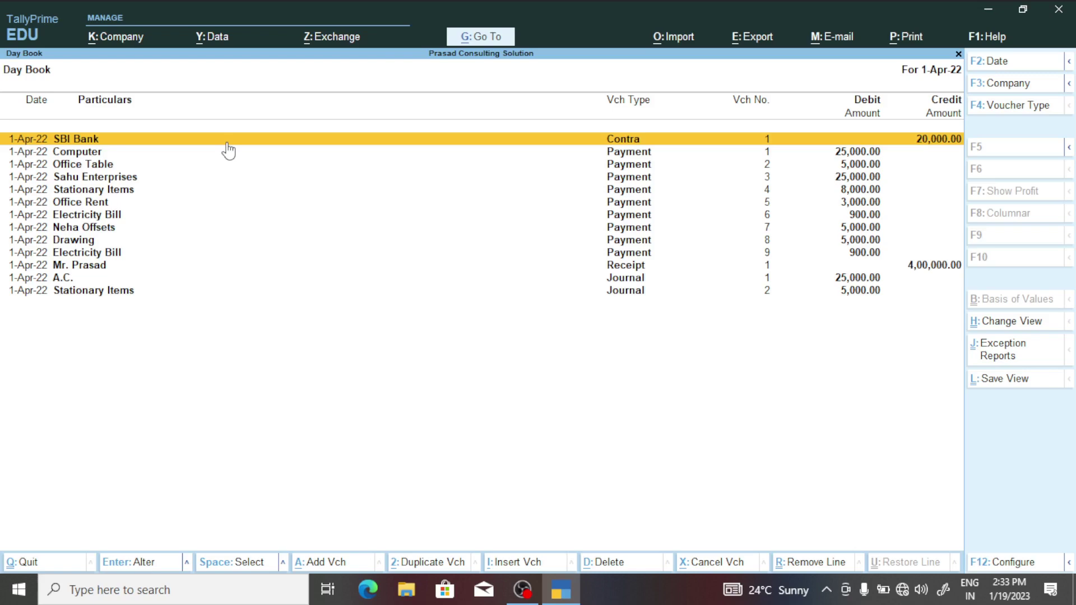
Step: Select the SBI Bank, Computer and Office Table vouchers as a continuous range, and clear the selection
{"action": "left_click", "coordinate": [228, 144]}
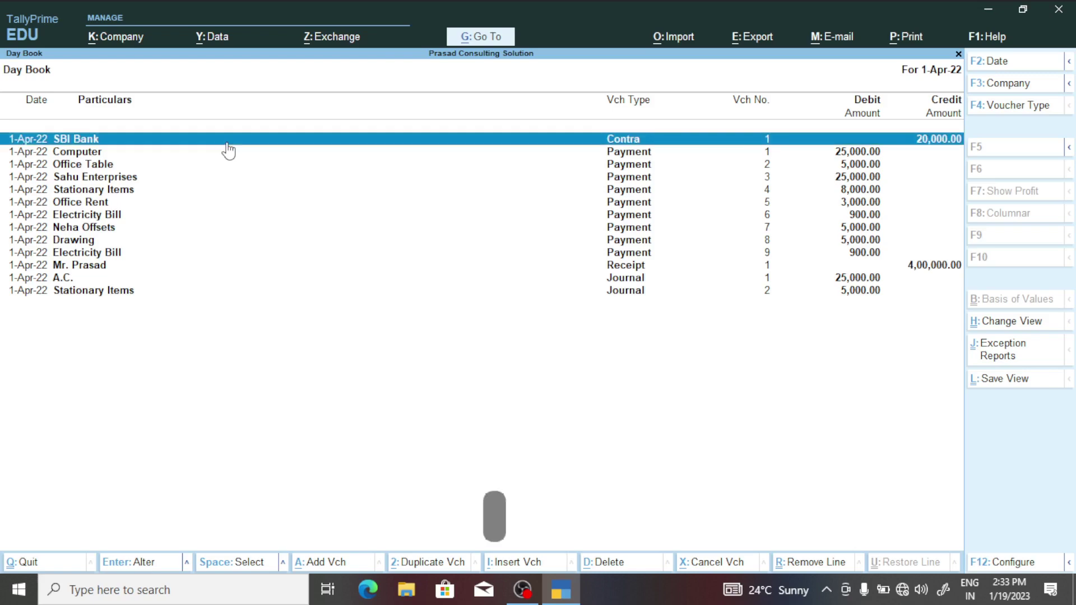
{"action": "key", "text": "shift+Down"}
{"action": "key", "text": "shift+Down"}
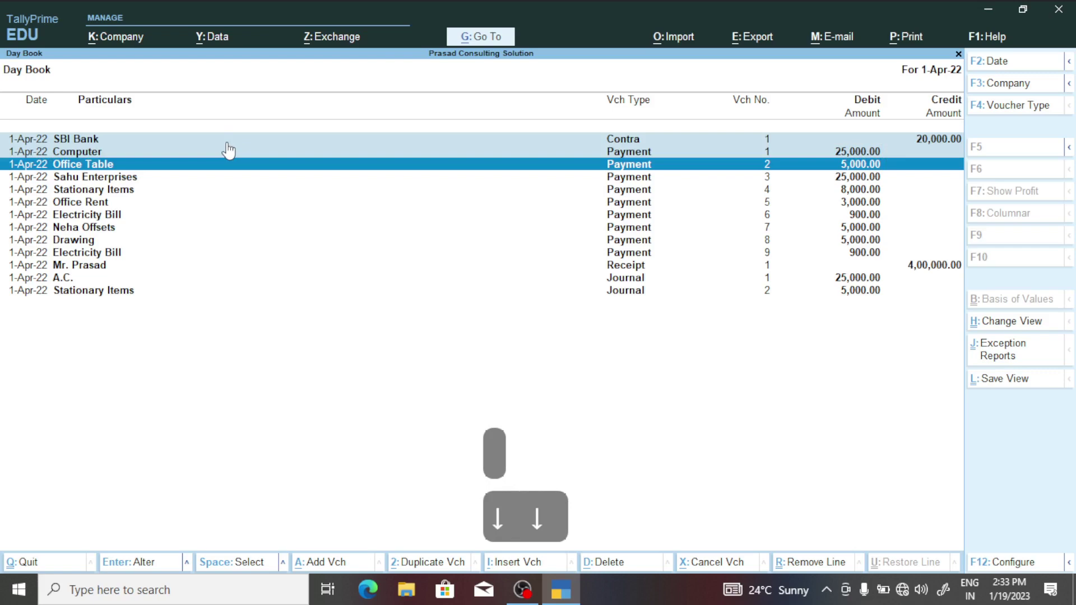
{"action": "key", "text": "Escape"}
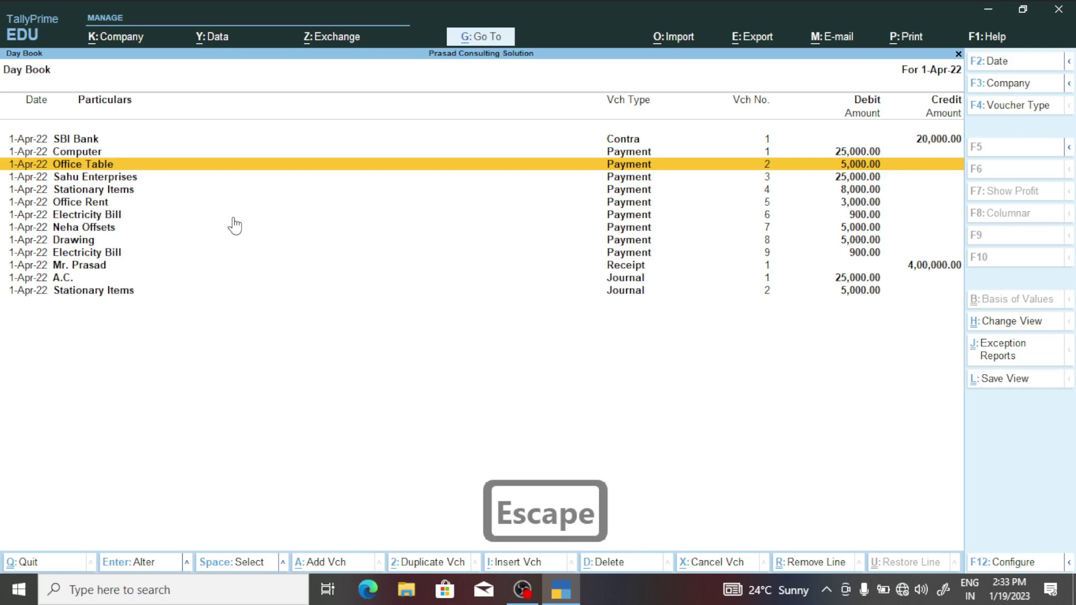
Step: Select Payment vouchers 1 to 4, from Computer to Stationary Items, one by one and clear the selection
{"action": "key", "text": "ctrl"}
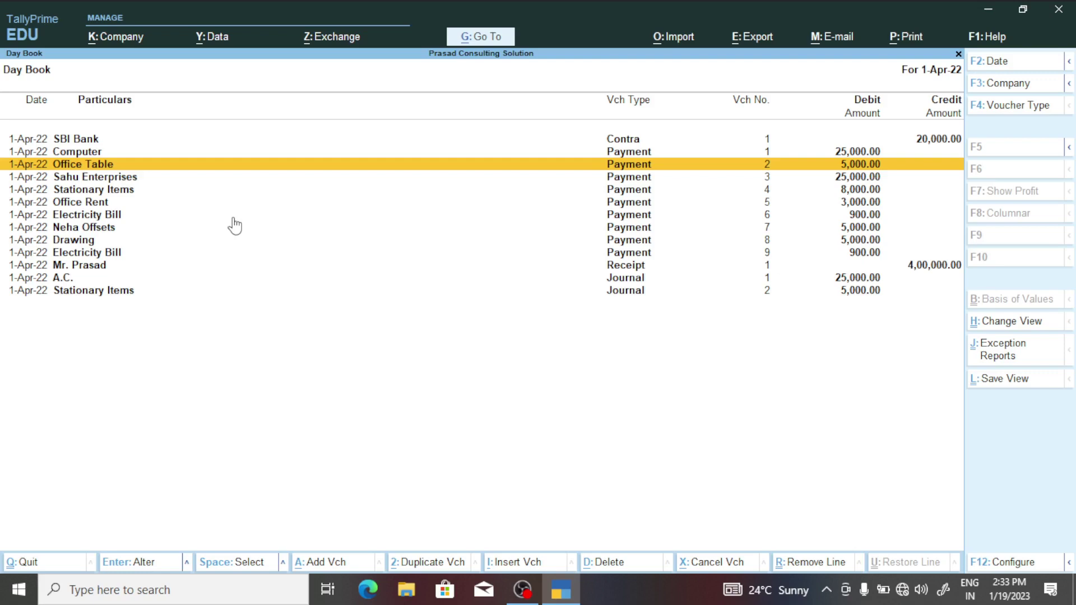
{"action": "key", "text": "Up"}
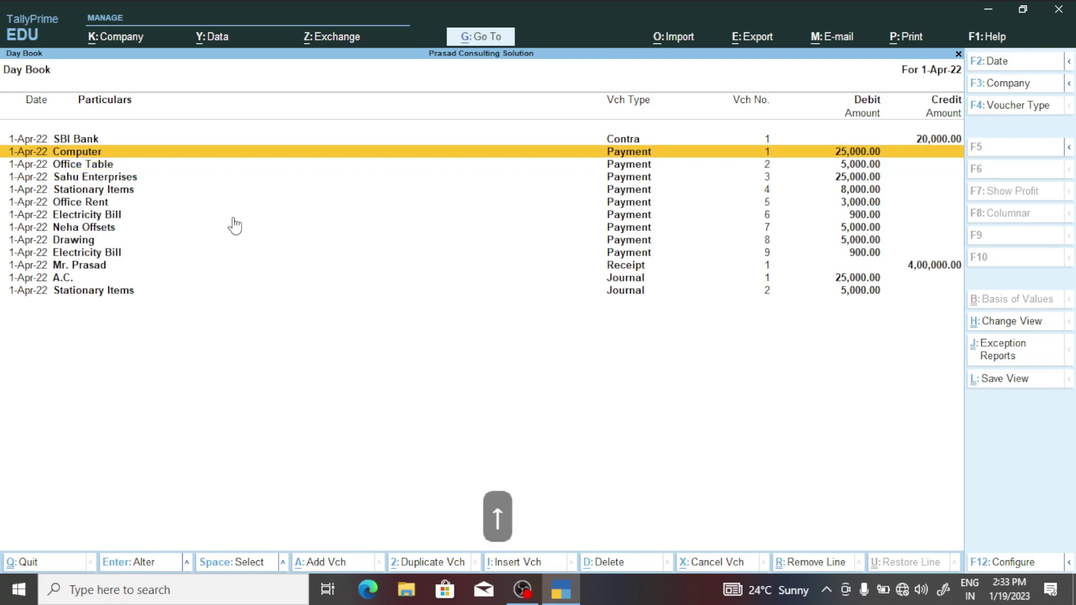
{"action": "key", "text": "ctrl"}
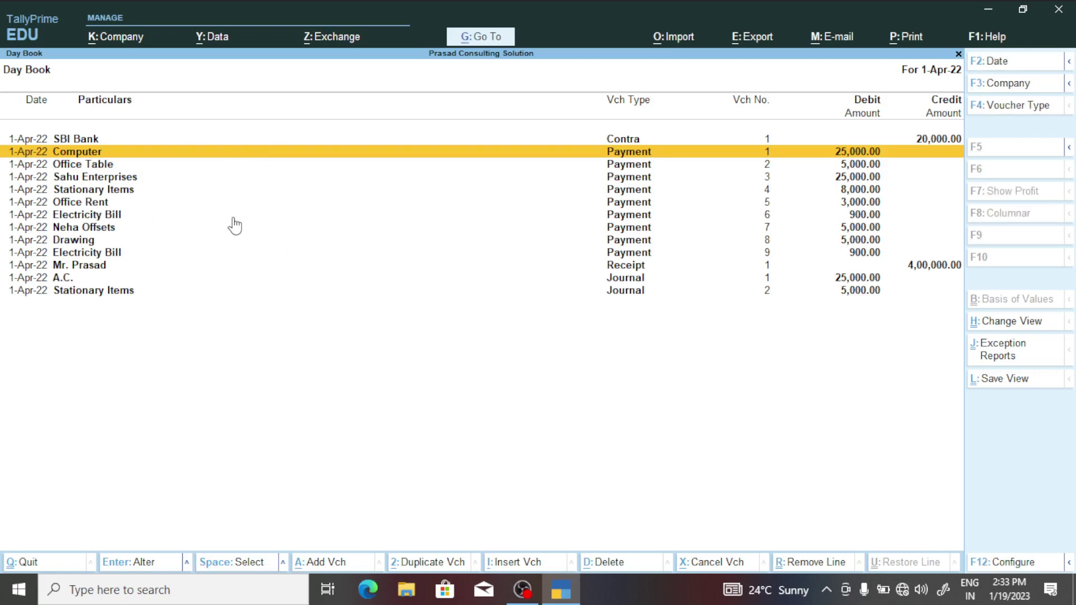
{"action": "key", "text": "space"}
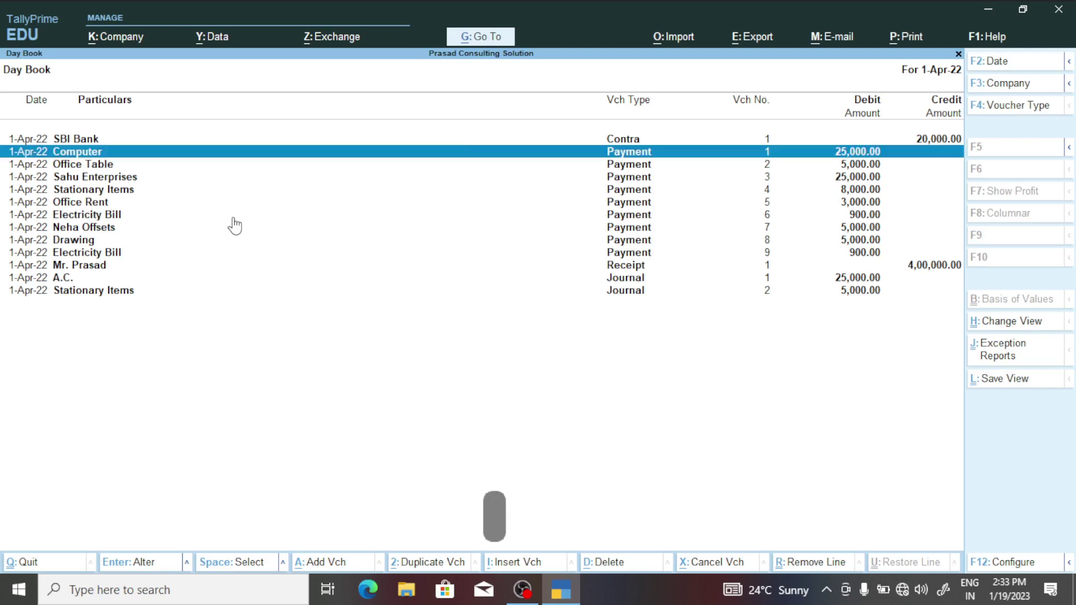
{"action": "key", "text": "Down"}
{"action": "key", "text": "space"}
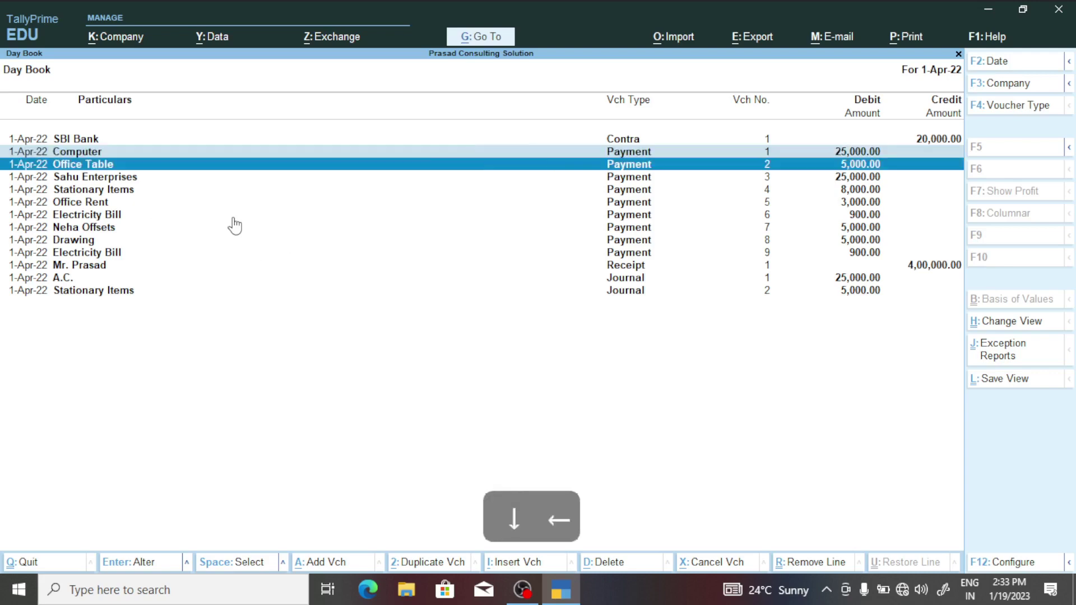
{"action": "key", "text": "Down"}
{"action": "key", "text": "space"}
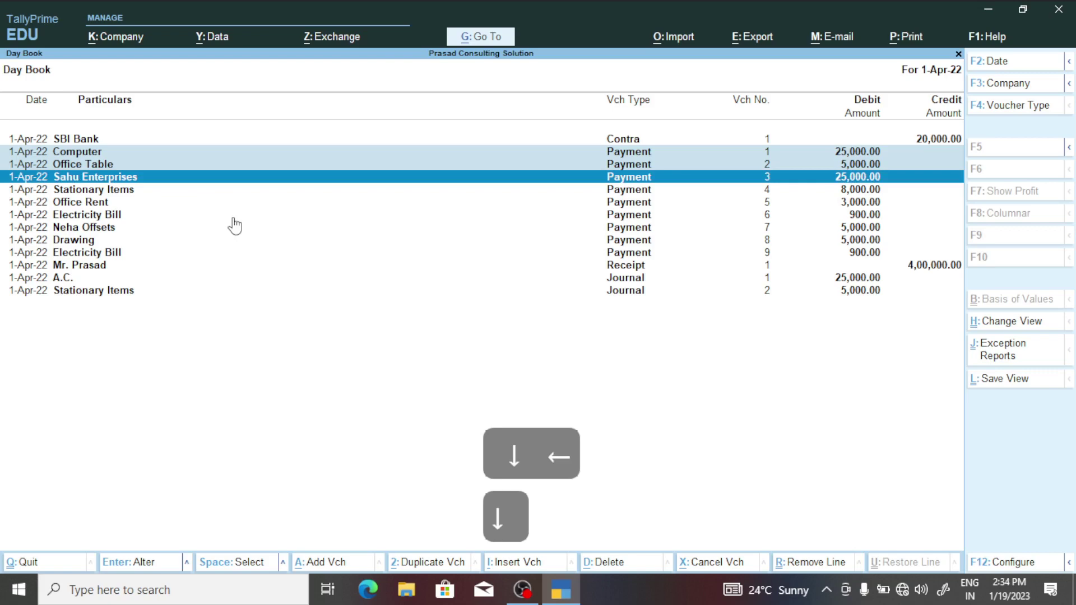
{"action": "key", "text": "Down"}
{"action": "key", "text": "space"}
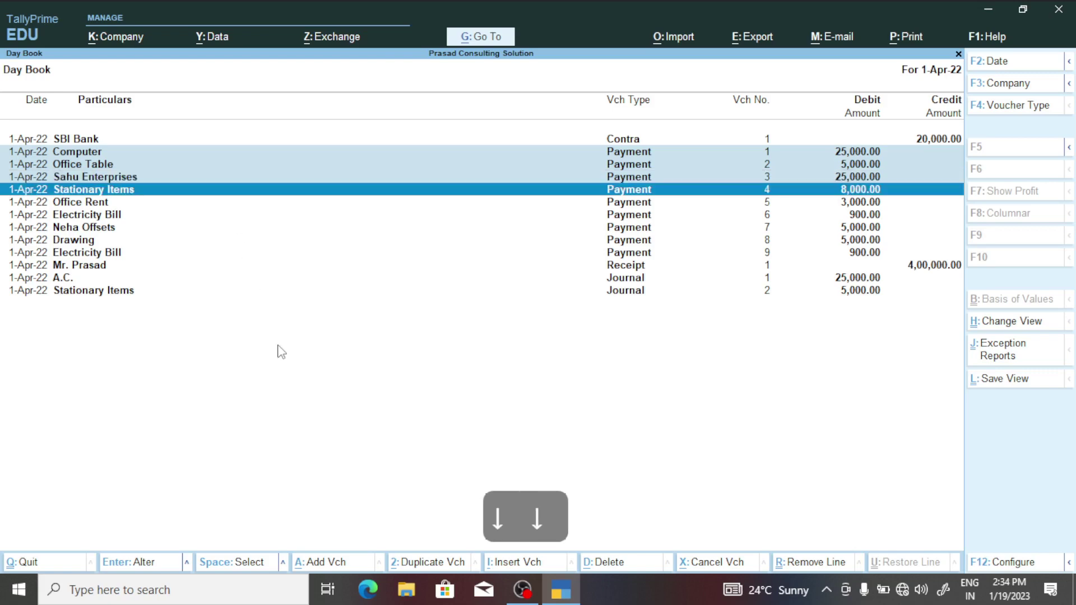
{"action": "key", "text": "Escape"}
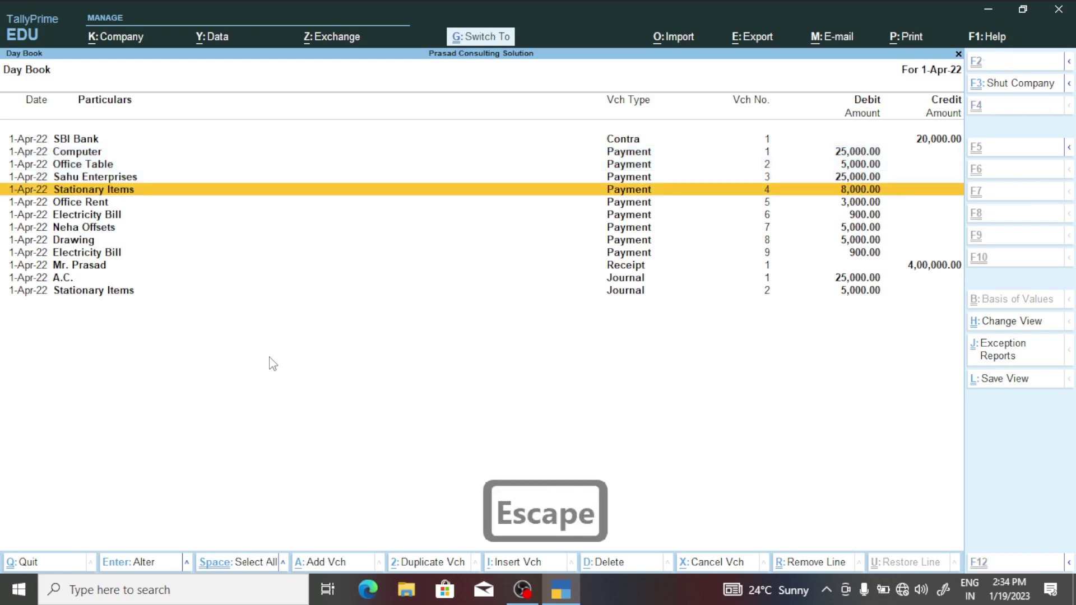
Step: Select all Day Book vouchers, request their deletion but decline it, and clear the selection
{"action": "key", "text": "ctrl+space"}
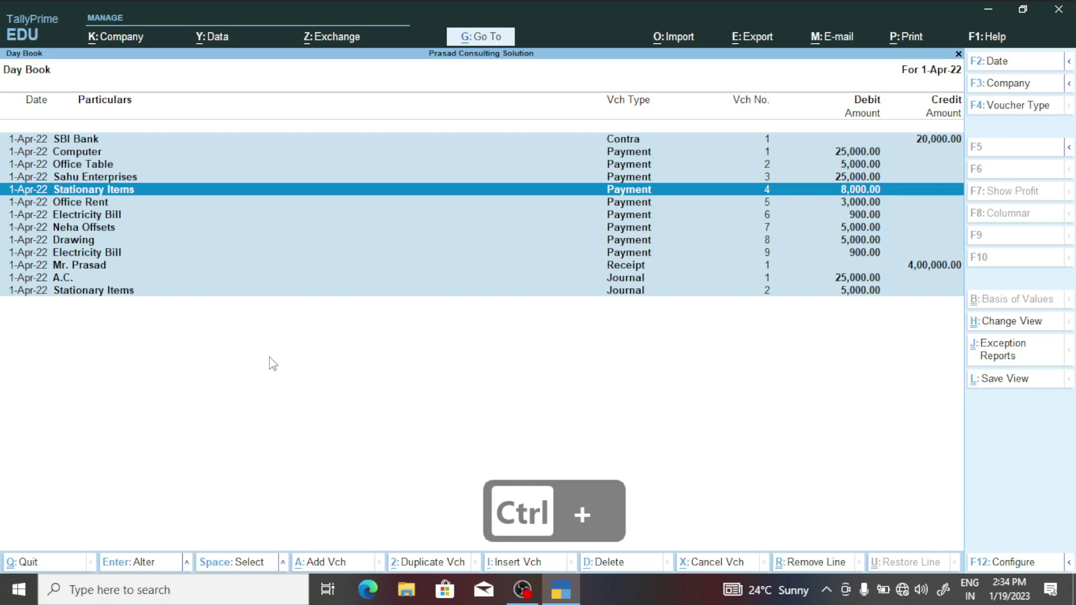
{"action": "key", "text": "Escape"}
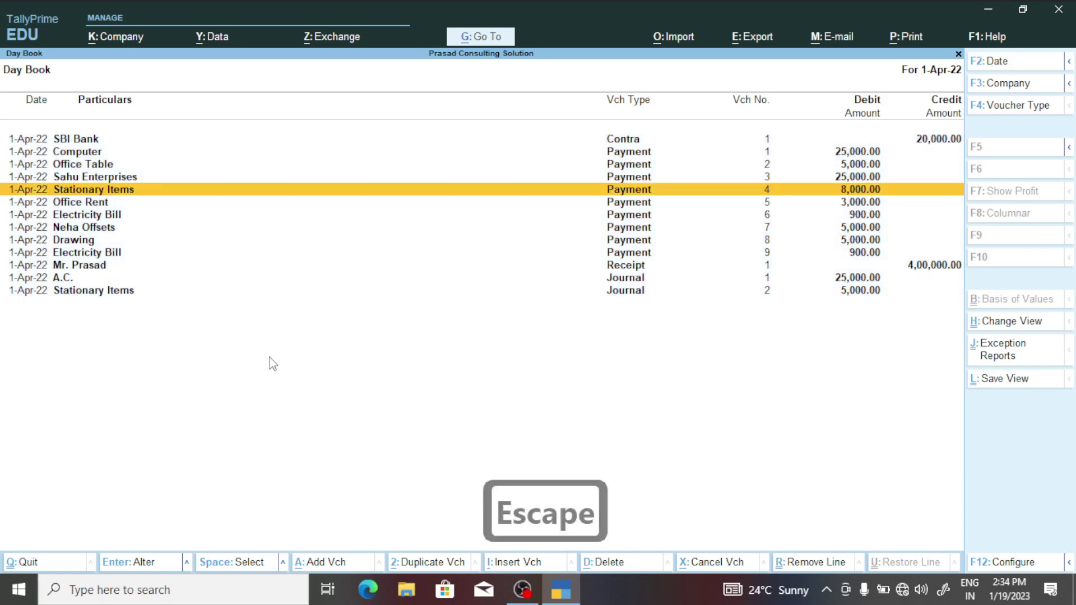
{"action": "key", "text": "ctrl"}
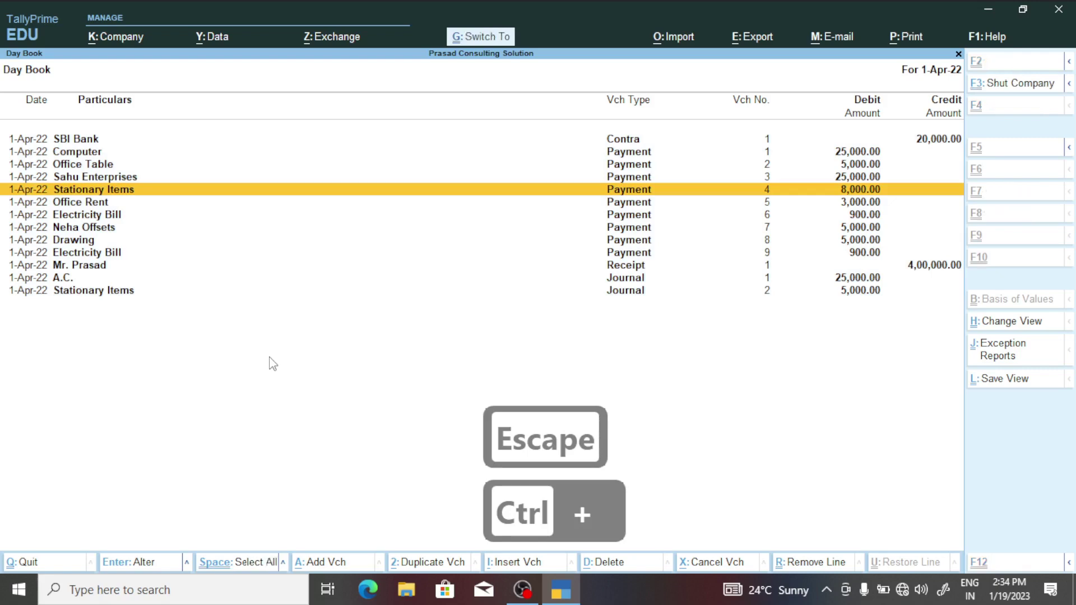
{"action": "key", "text": "ctrl+a"}
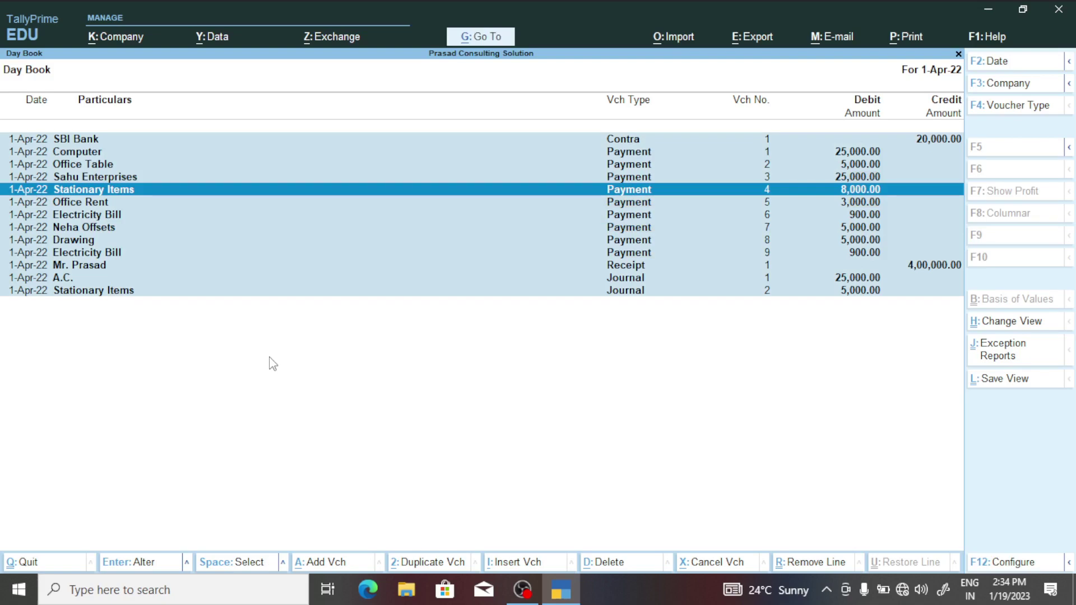
{"action": "key", "text": "alt+d"}
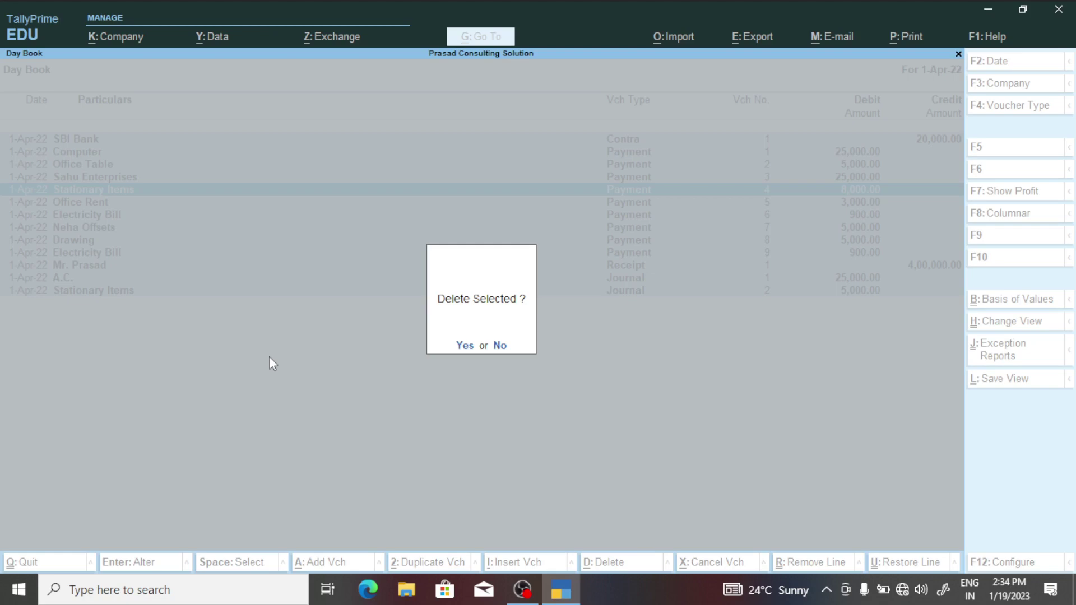
{"action": "key", "text": "n"}
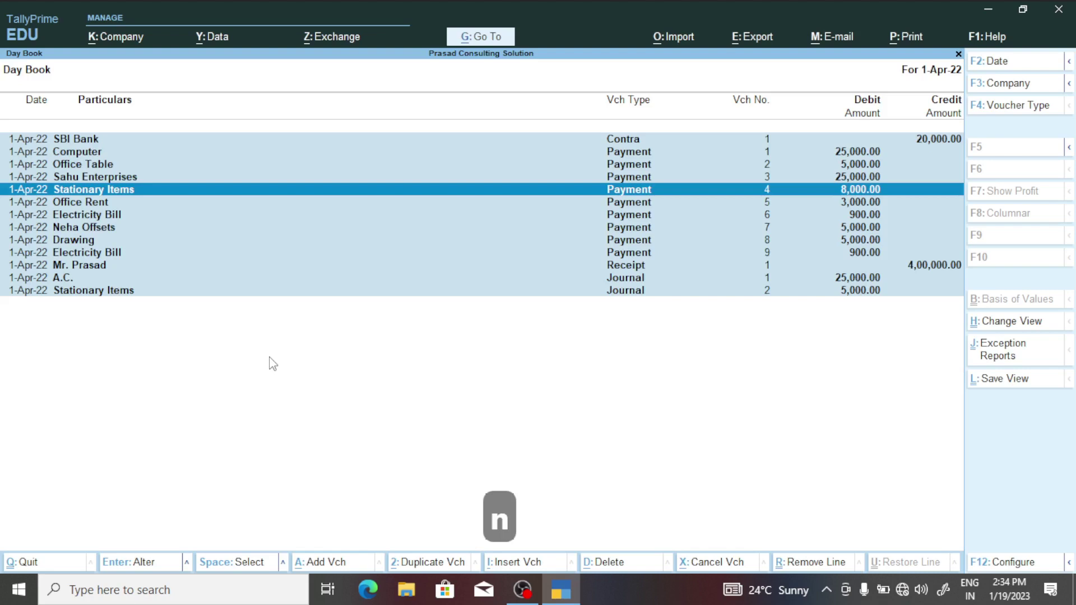
{"action": "key", "text": "Escape"}
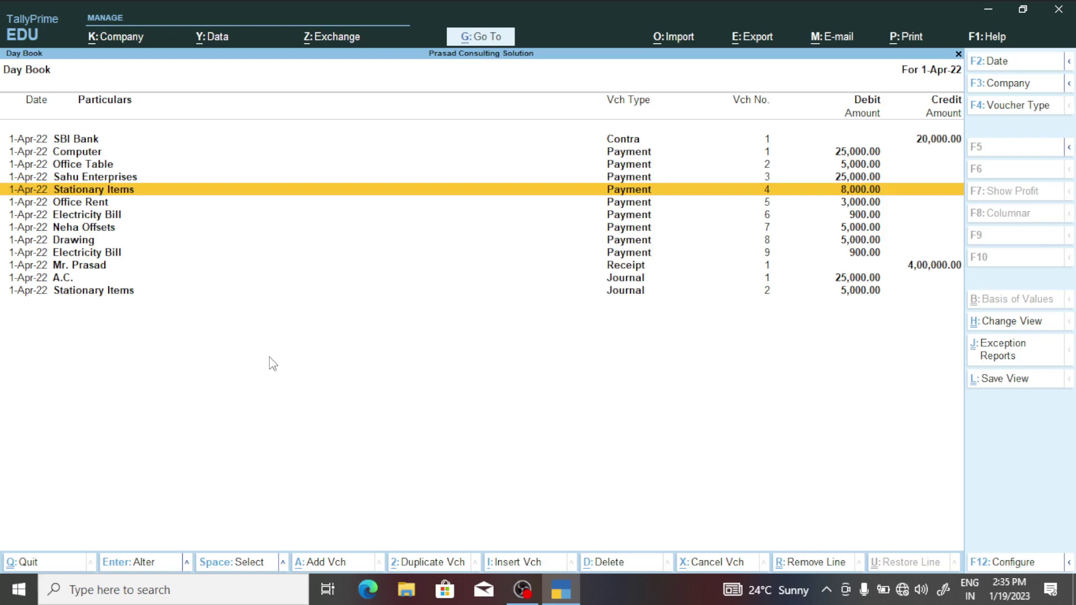
Step: Remove the Stationary Items Payment voucher 4 line from the Day Book view and restore it
{"action": "key", "text": "space"}
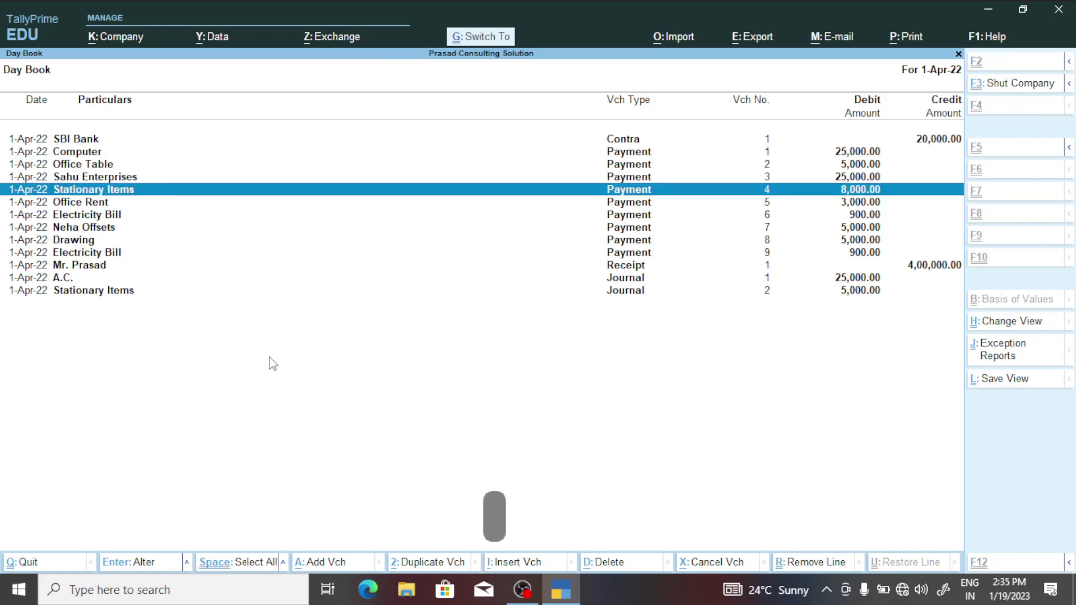
{"action": "key", "text": "ctrl+r"}
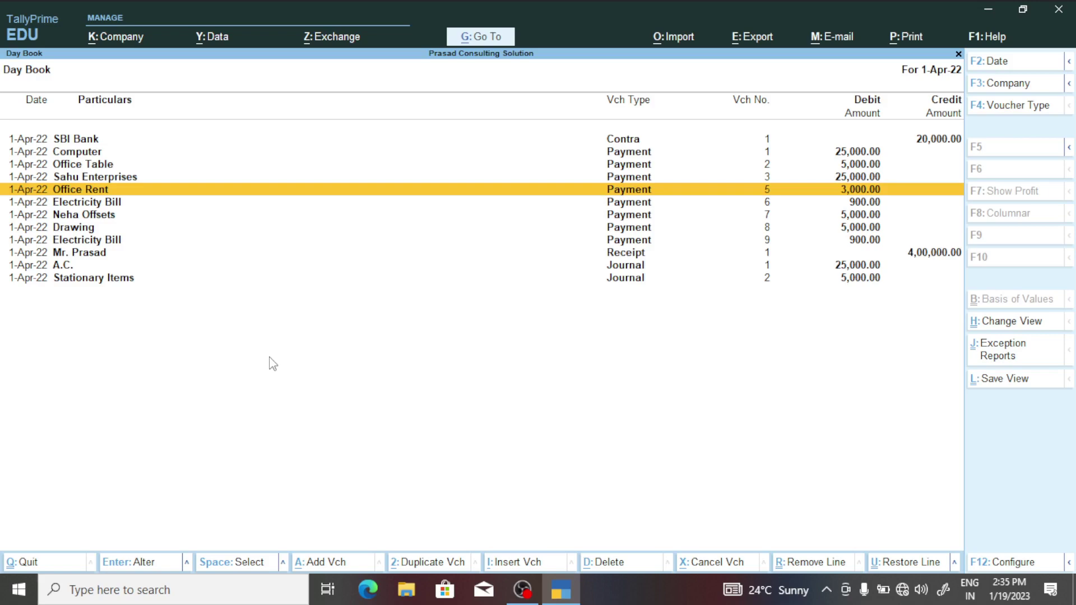
{"action": "key", "text": "ctrl+u"}
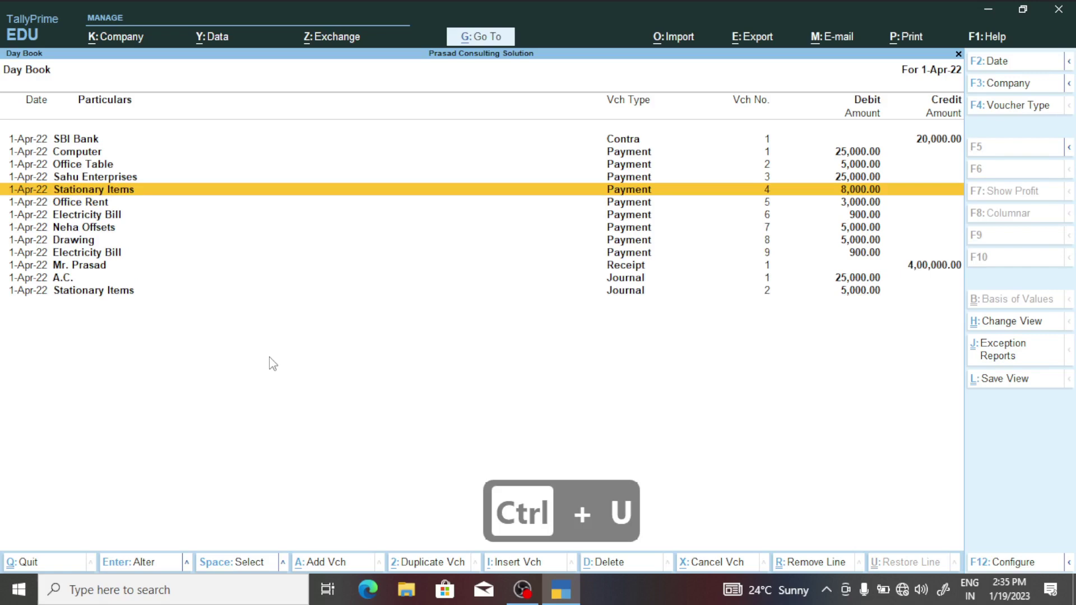
{"action": "key", "text": "ctrl"}
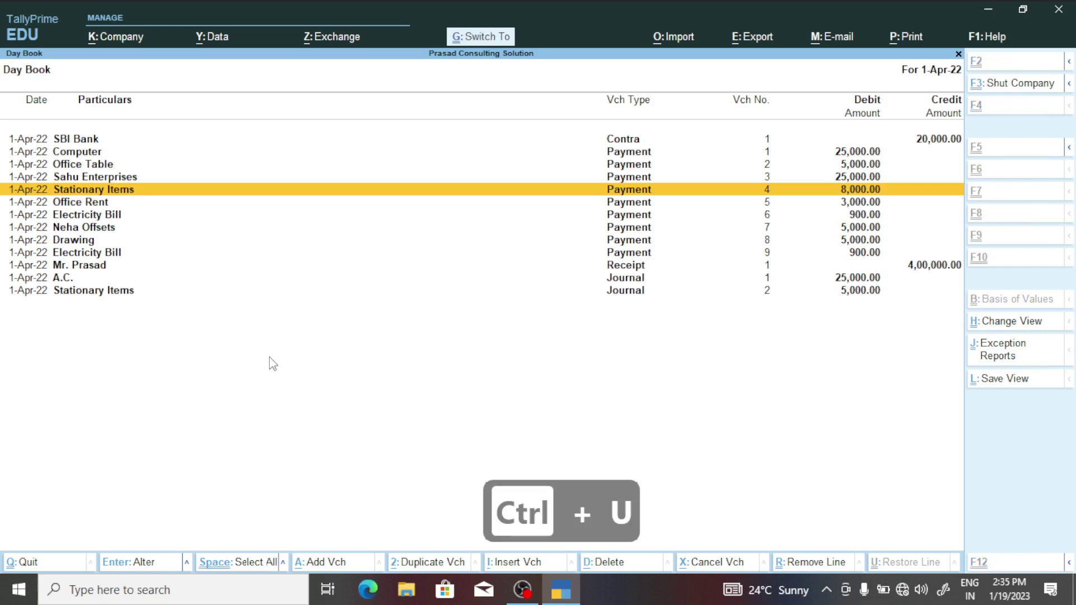
Step: Remove the Stationary Items Payment voucher 4 line from the Day Book once more and bring it back
{"action": "key", "text": "ctrl+r"}
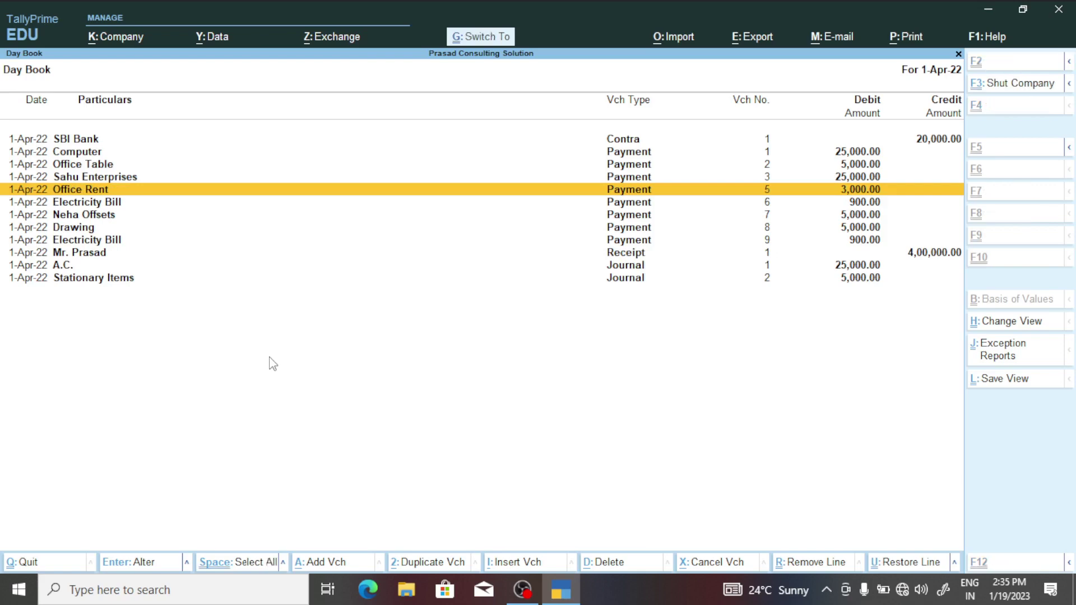
{"action": "key", "text": "ctrl+u"}
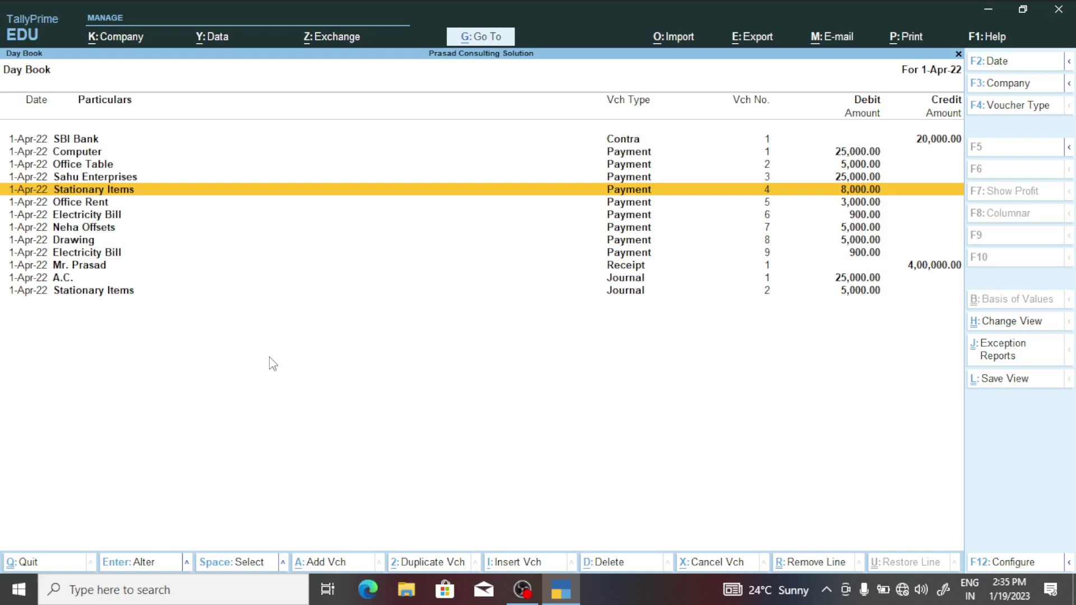
{"action": "key", "text": "ctrl+1"}
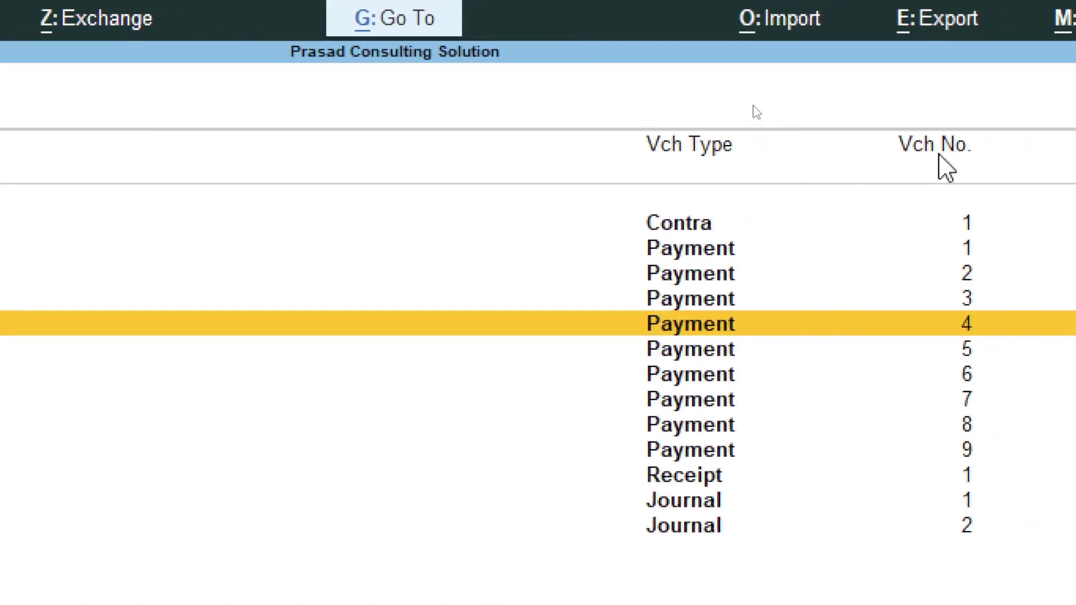
{"action": "key", "text": "ctrl+1"}
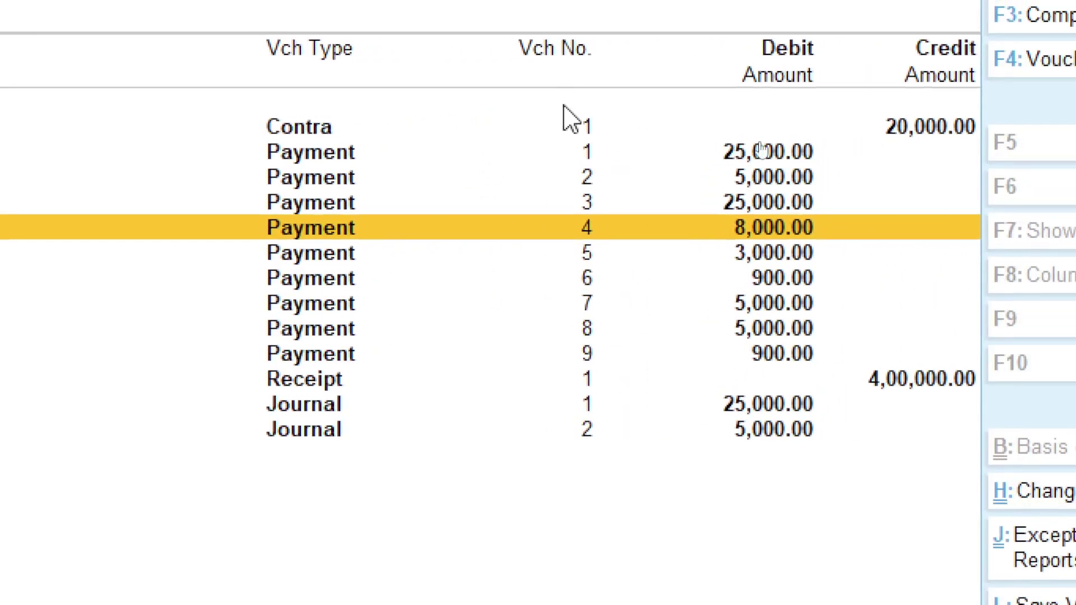
{"action": "key", "text": "ctrl+1"}
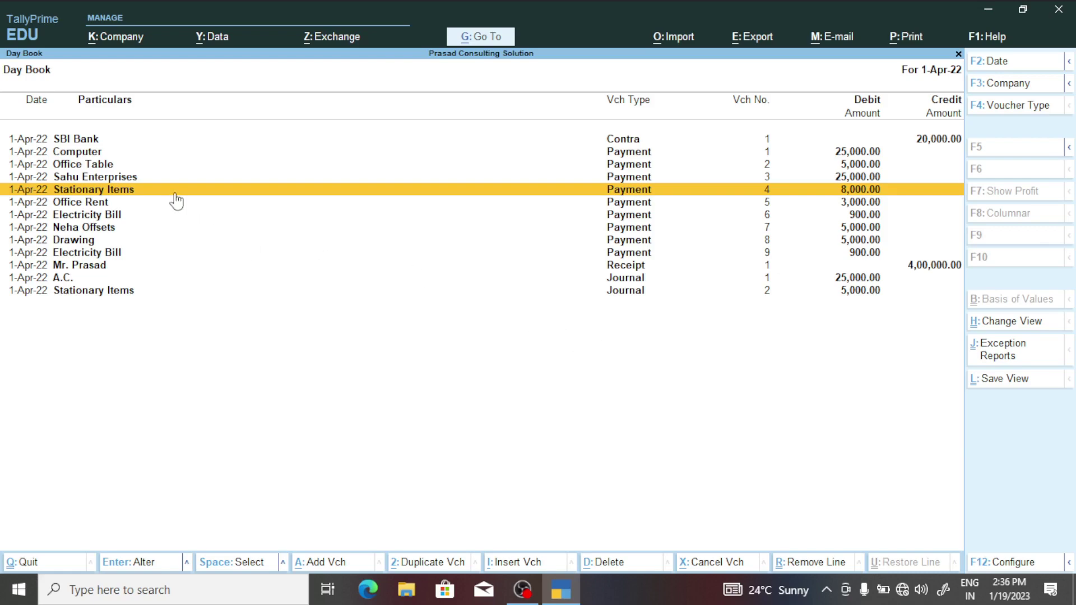
Step: Start a duplicate of the Office Rent Payment voucher 5 from the Day Book, keeping Office Rent as the debit ledger
{"action": "left_click", "coordinate": [101, 206]}
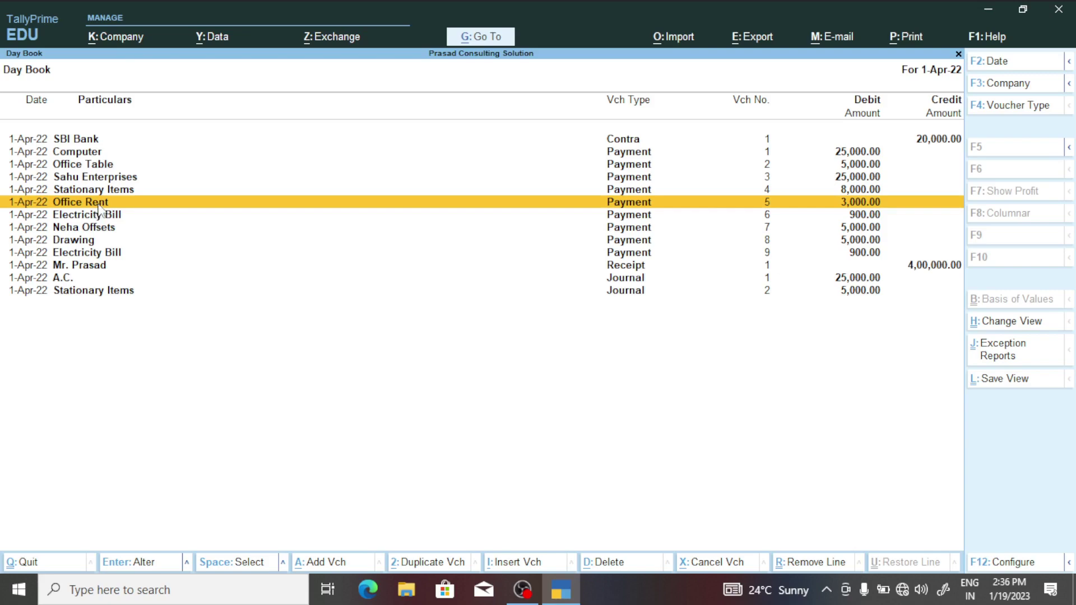
{"action": "left_click", "coordinate": [130, 206]}
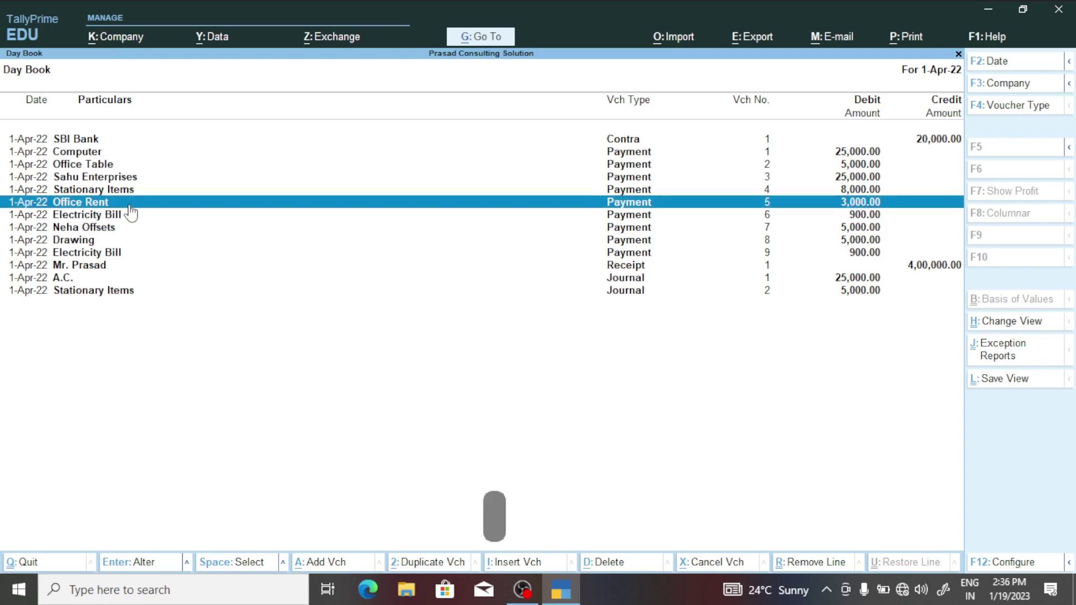
{"action": "key", "text": "alt+2"}
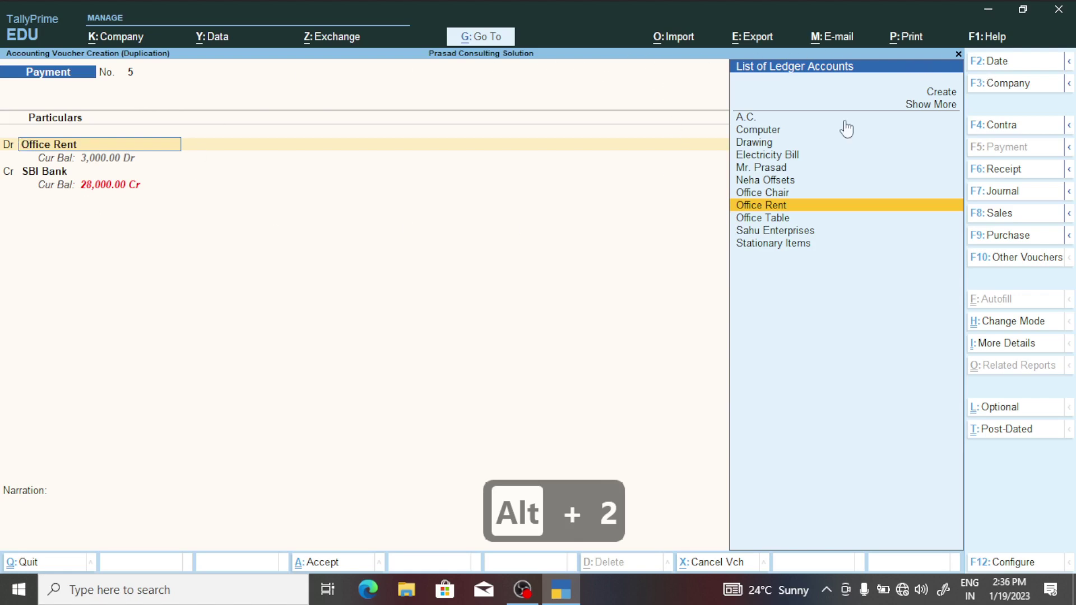
{"action": "key", "text": "Return"}
{"action": "key", "text": "Return"}
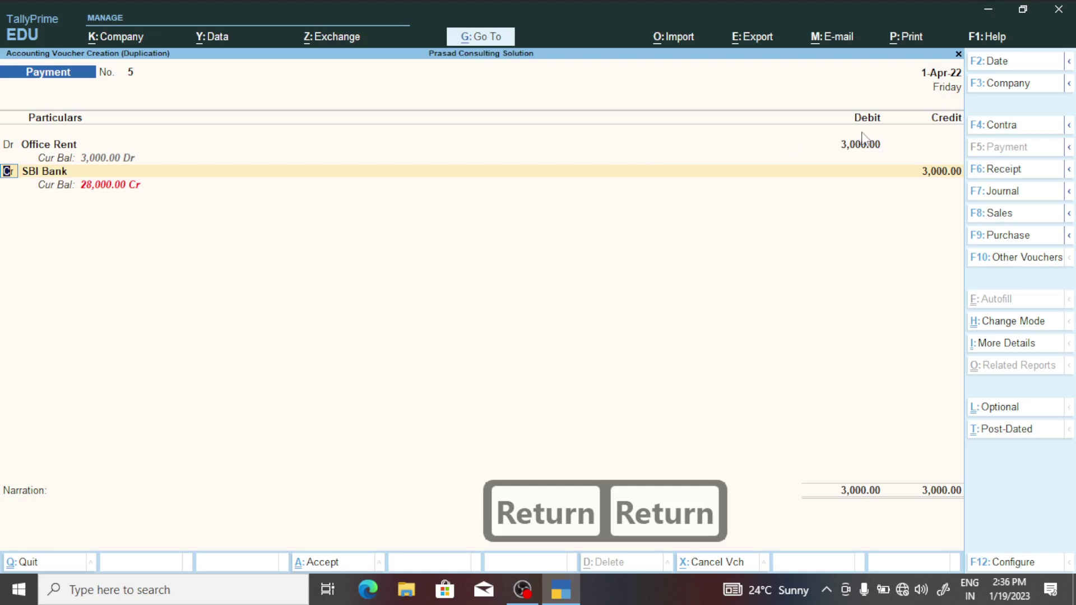
Step: Set the duplicated Office Rent voucher's date to 2-5-2022 and save the voucher
{"action": "key", "text": "F2"}
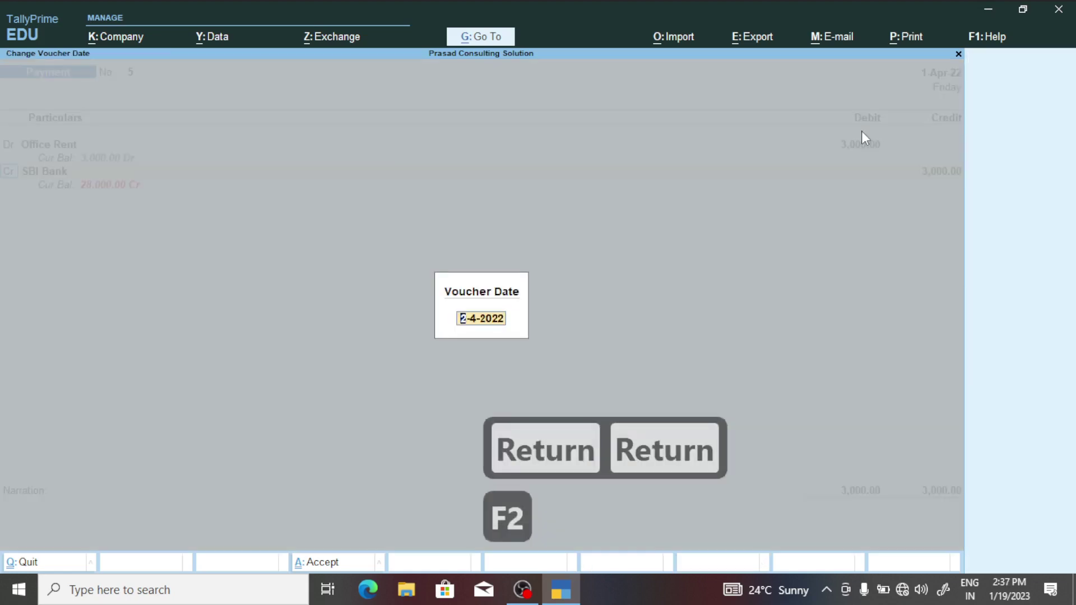
{"action": "key", "text": "Right"}
{"action": "key", "text": "Right"}
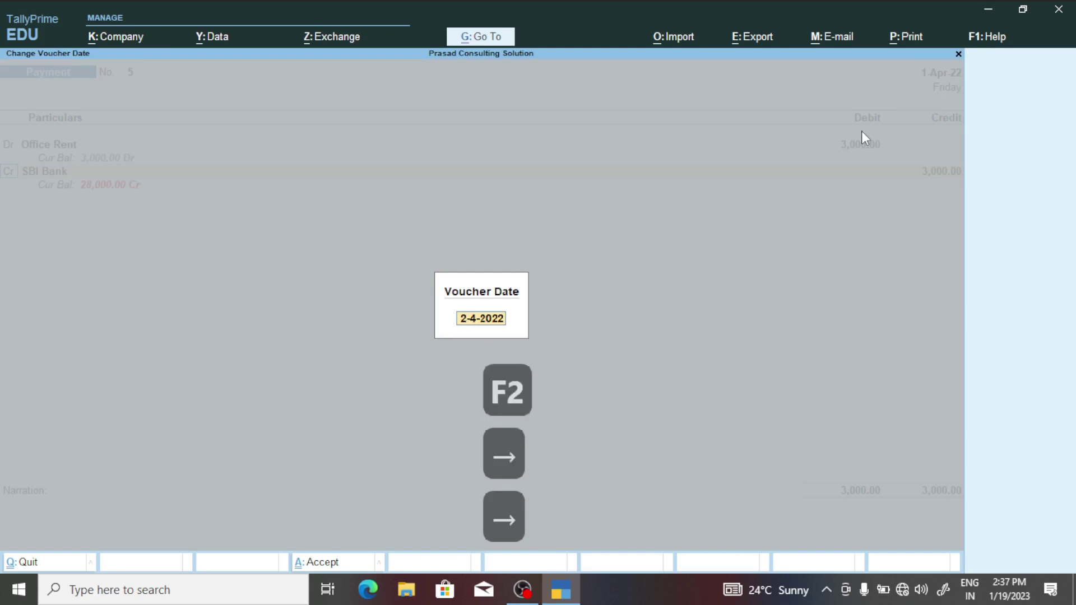
{"action": "type", "text": "5"}
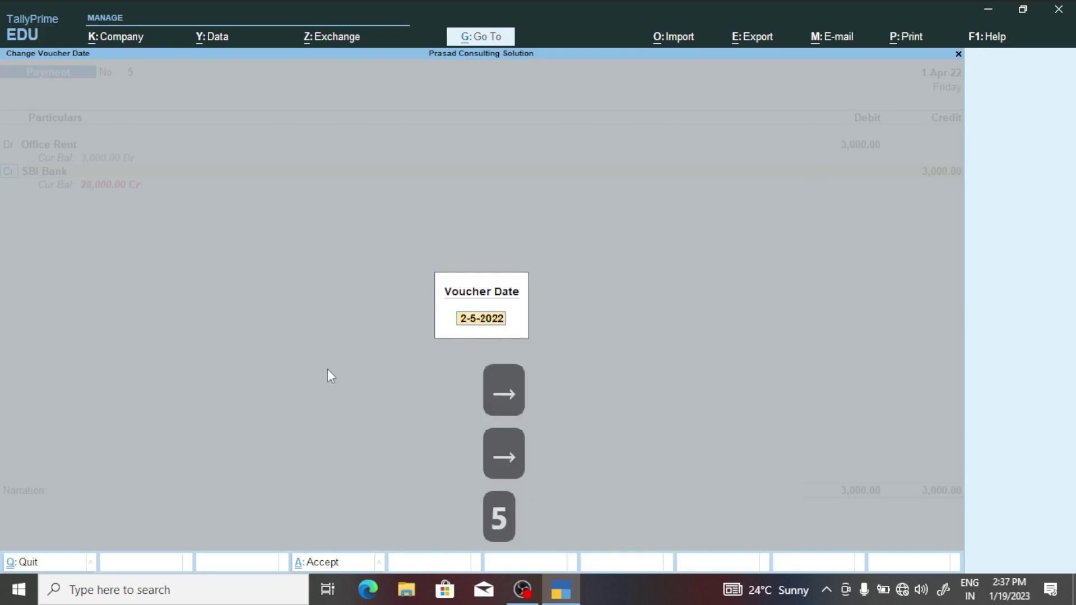
{"action": "key", "text": "Return"}
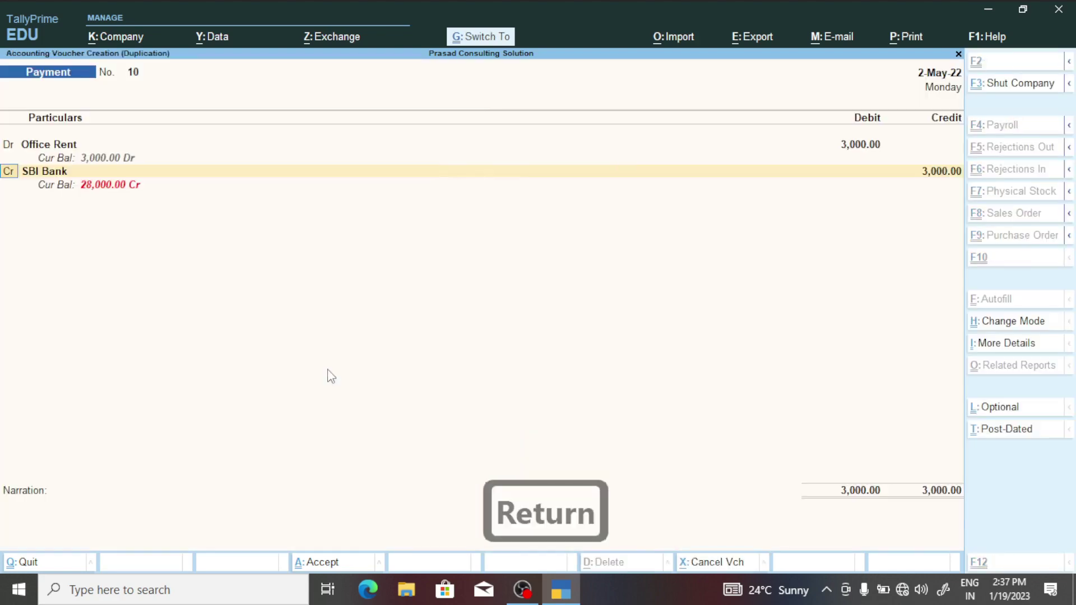
{"action": "key", "text": "ctrl+a"}
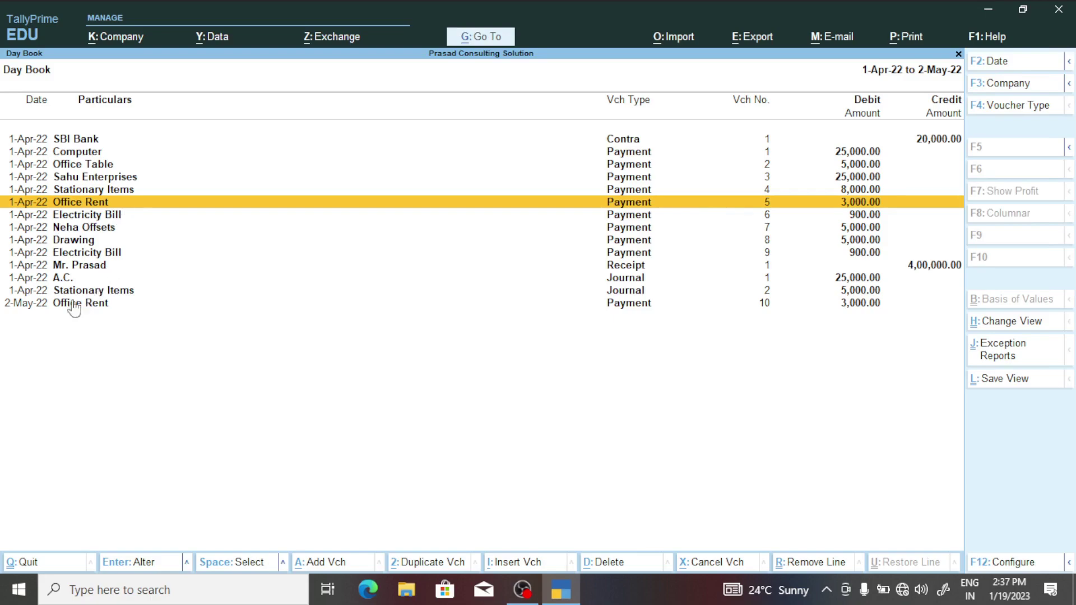
Step: Apply a range filter to the Day Book for Voucher having Date greater than 5000, with no further condition
{"action": "key", "text": "ctrl+1"}
{"action": "key", "text": "alt+F12"}
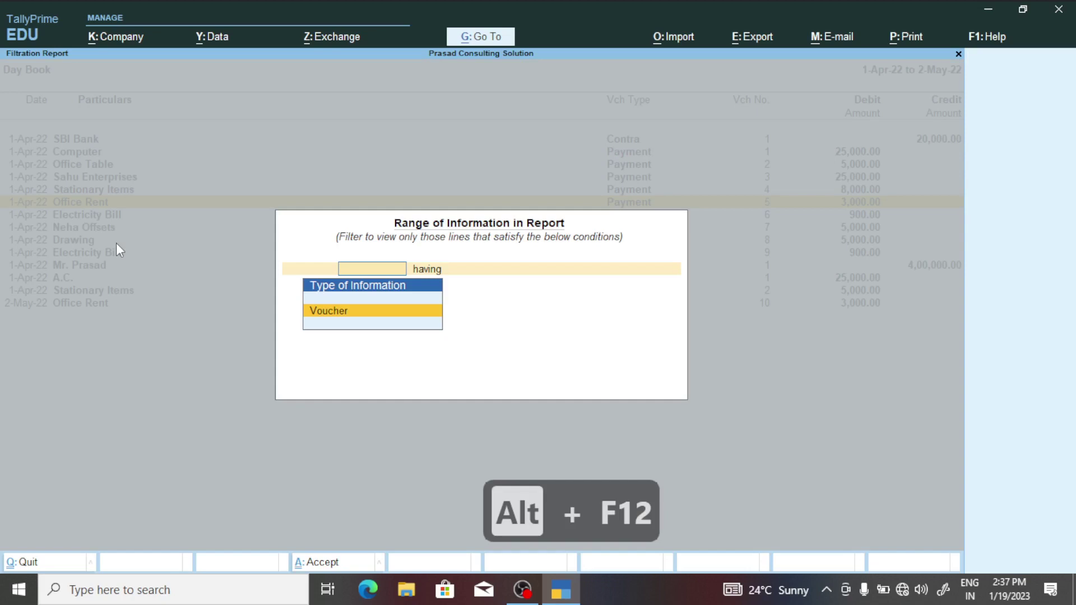
{"action": "left_click", "coordinate": [338, 312]}
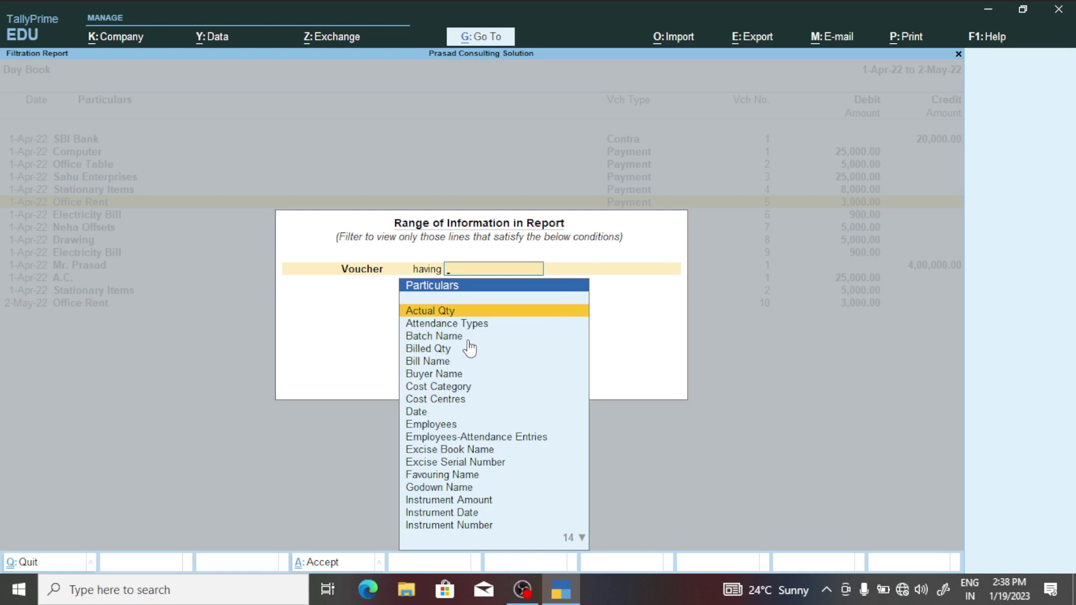
{"action": "left_click", "coordinate": [436, 415]}
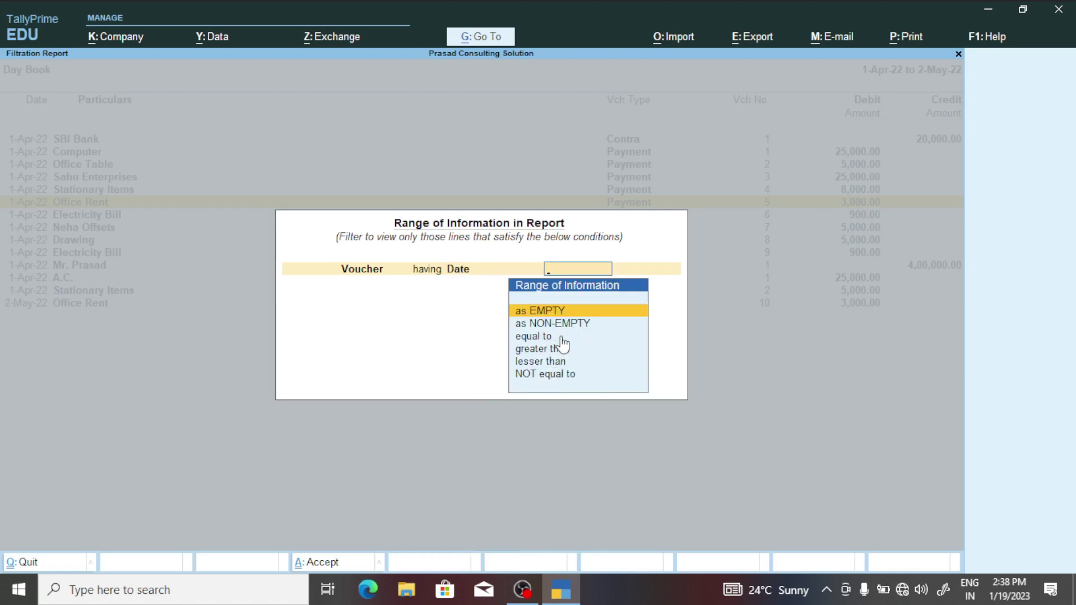
{"action": "left_click", "coordinate": [547, 350]}
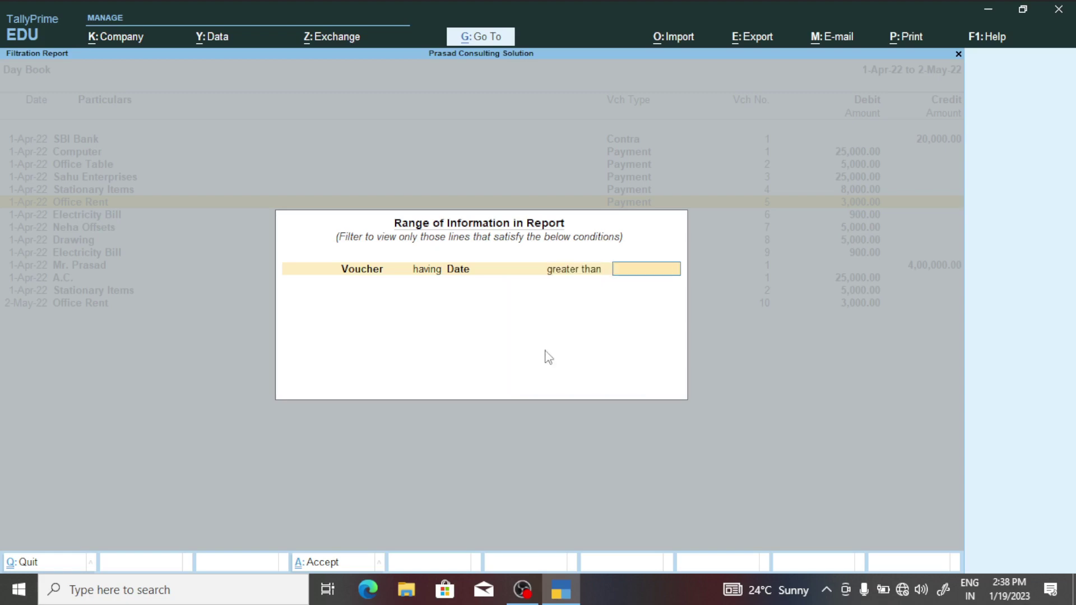
{"action": "type", "text": "5000"}
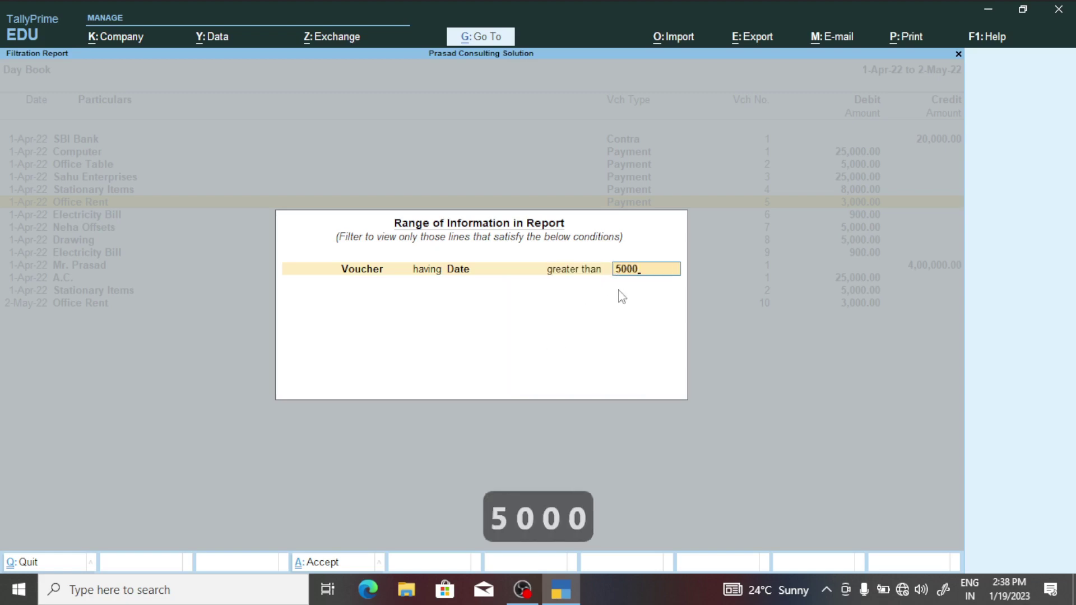
{"action": "key", "text": "Return"}
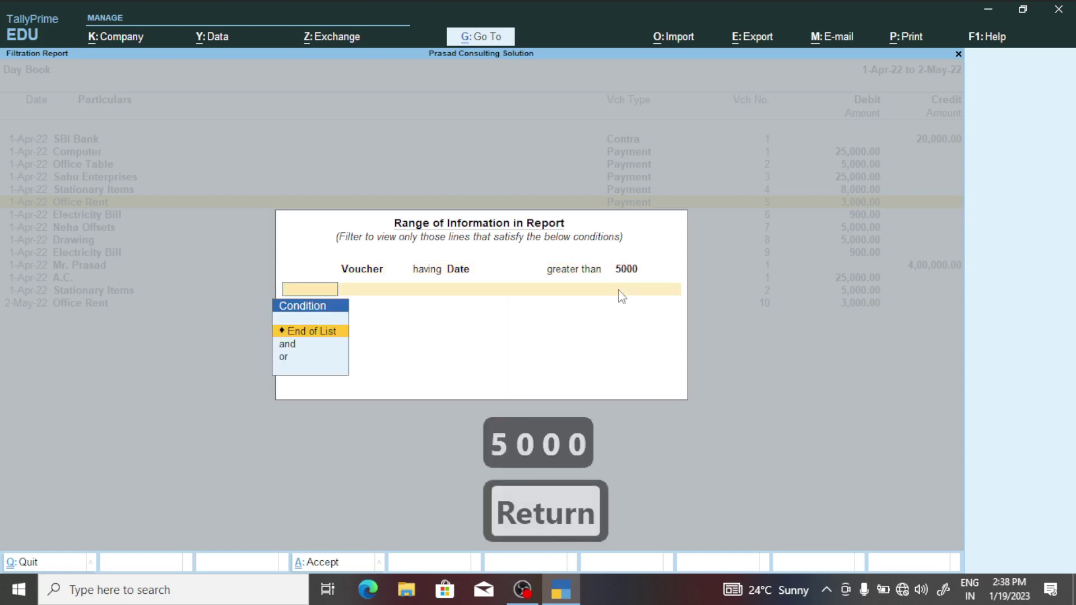
{"action": "key", "text": "Return"}
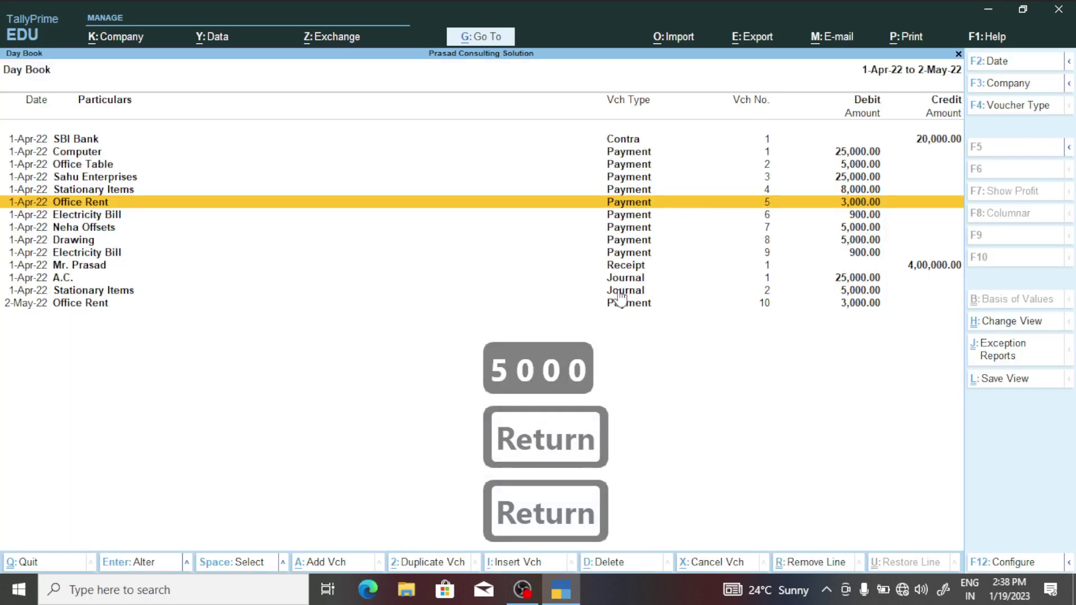